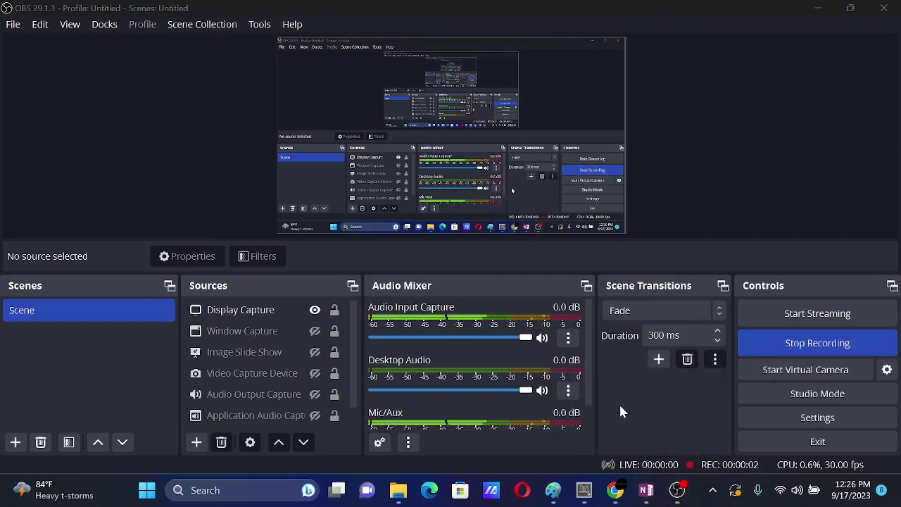
- Bring the OneNote page to the front and choose the black pen from the Draw tab
left_click(645, 489)
scroll(374, 187, "down", 2)
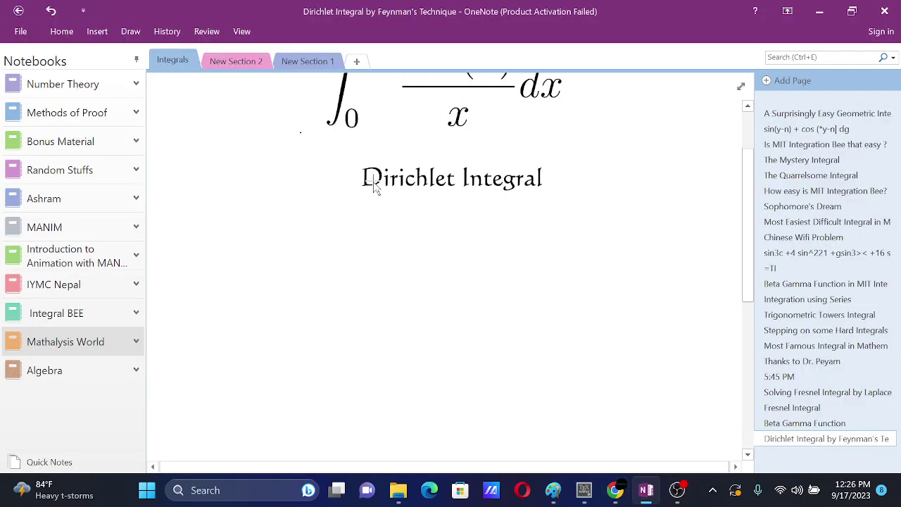
scroll(374, 186, "up", 3)
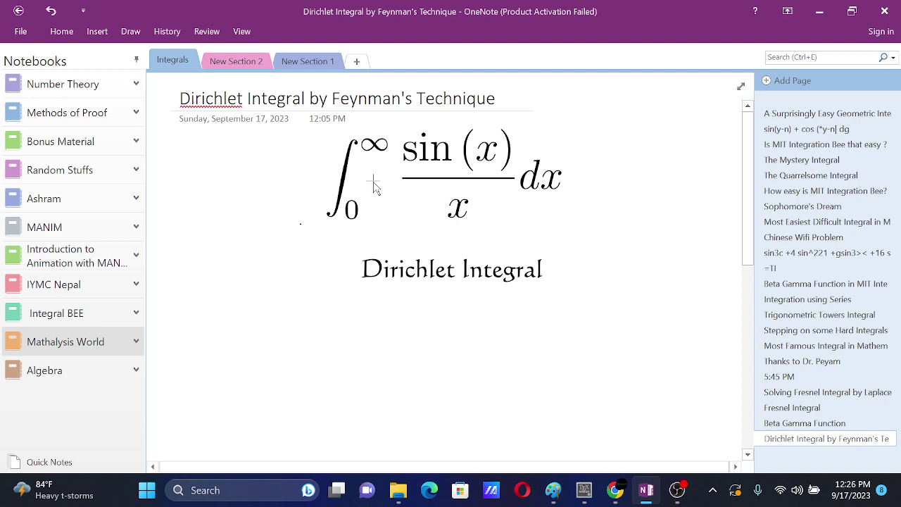
scroll(373, 183, "down", 2)
left_click(130, 31)
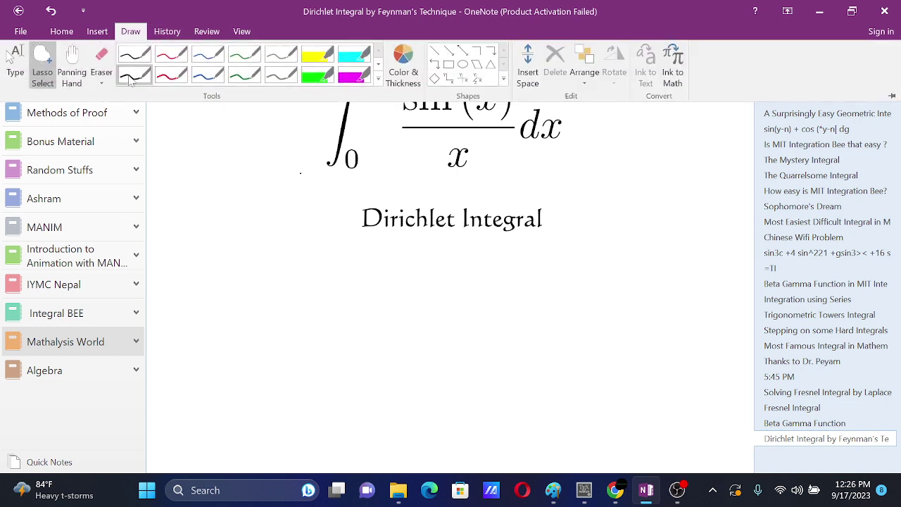
left_click(131, 77)
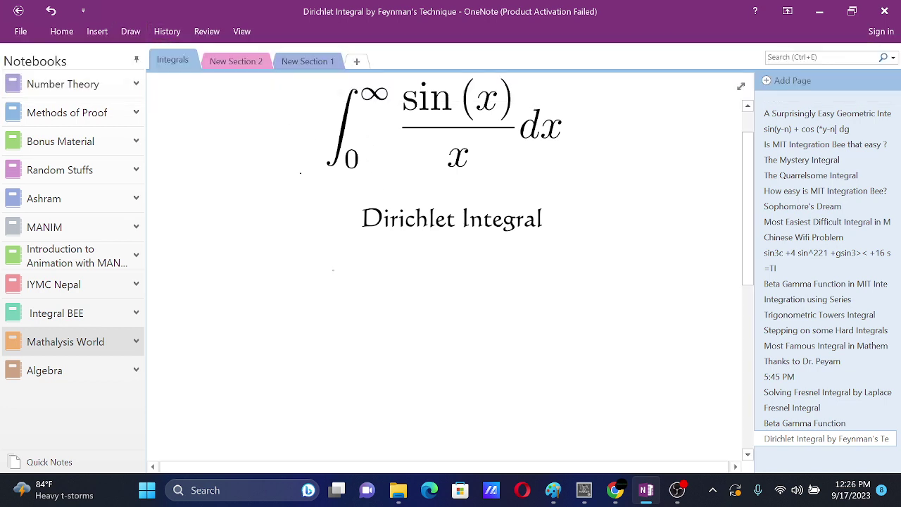
- Handwrite I(n) = ∫₀^∞ sin(nx)/x dx below the Dirichlet Integral heading
mouse_move(203, 266)
left_mouse_down()
mouse_move(226, 265)
mouse_move(205, 291)
mouse_move(233, 290)
mouse_move(242, 272)
mouse_move(267, 288)
mouse_move(317, 281)
mouse_move(360, 304)
left_mouse_up()
mouse_move(357, 259)
left_mouse_down()
mouse_move(380, 255)
mouse_move(357, 258)
left_mouse_up()
mouse_move(414, 264)
left_mouse_down()
mouse_move(399, 278)
mouse_move(453, 278)
left_mouse_up()
mouse_move(469, 266)
left_mouse_down()
mouse_move(470, 276)
mouse_move(485, 277)
left_mouse_up()
left_click_drag(495, 256, 497, 281)
left_click_drag(407, 284, 507, 285)
mouse_move(453, 293)
left_mouse_down()
mouse_move(456, 305)
mouse_move(480, 307)
left_mouse_up()
left_click_drag(534, 278, 539, 286)
left_click_drag(543, 273, 565, 292)
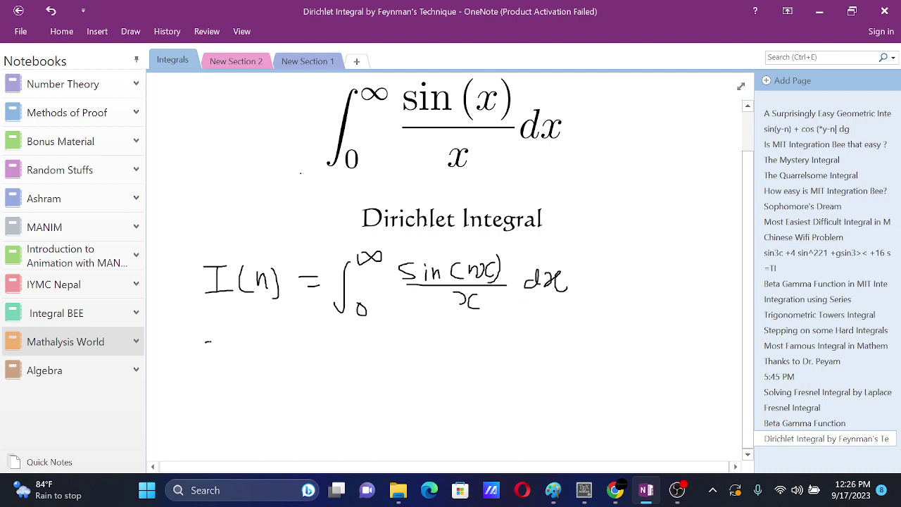
- Write ∂I/∂n = ∫₀^∞ (1/x) ∂/∂n(sin nx) dx on the next line
mouse_move(209, 341)
left_mouse_down()
mouse_move(211, 360)
mouse_move(243, 338)
mouse_move(234, 356)
left_mouse_up()
mouse_move(224, 357)
left_mouse_down()
mouse_move(255, 364)
mouse_move(211, 391)
mouse_move(228, 386)
left_mouse_up()
mouse_move(241, 386)
left_mouse_down()
mouse_move(240, 396)
mouse_move(252, 393)
left_mouse_up()
left_click_drag(267, 358, 284, 358)
mouse_move(276, 366)
left_mouse_down()
mouse_move(287, 365)
mouse_move(301, 394)
mouse_move(324, 391)
left_mouse_up()
left_click_drag(316, 339, 342, 338)
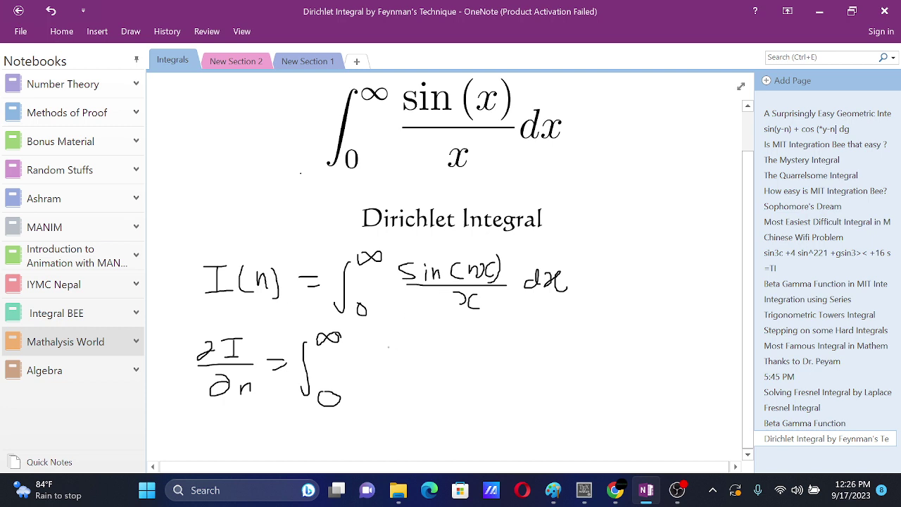
mouse_move(383, 342)
left_mouse_down()
mouse_move(383, 360)
mouse_move(402, 364)
mouse_move(379, 387)
left_mouse_up()
left_click_drag(398, 375, 397, 386)
mouse_move(423, 346)
left_mouse_down()
mouse_move(442, 363)
mouse_move(428, 384)
mouse_move(449, 387)
left_mouse_up()
mouse_move(464, 345)
left_mouse_down()
mouse_move(506, 352)
mouse_move(538, 362)
mouse_move(548, 339)
mouse_move(555, 366)
mouse_move(597, 352)
left_mouse_up()
mouse_move(600, 345)
left_mouse_down()
mouse_move(589, 364)
mouse_move(602, 363)
left_mouse_up()
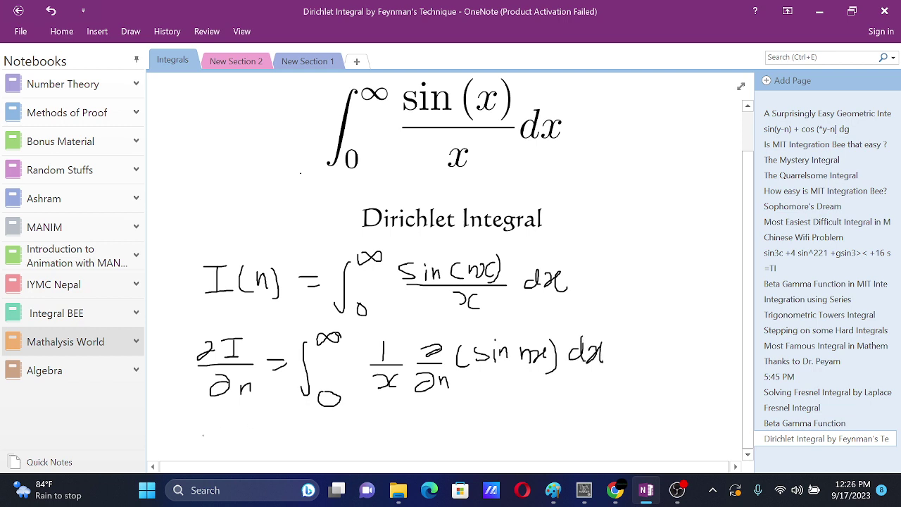
- Begin the following line with ∂I/∂n = ∫₀^∞ 1/x
mouse_move(222, 419)
left_mouse_down()
mouse_move(240, 431)
mouse_move(224, 430)
left_mouse_up()
mouse_move(249, 415)
left_mouse_down()
mouse_move(262, 415)
mouse_move(254, 433)
left_mouse_up()
mouse_move(249, 436)
left_mouse_down()
mouse_move(271, 440)
mouse_move(242, 457)
mouse_move(271, 454)
mouse_move(297, 433)
left_mouse_up()
left_click_drag(289, 444, 320, 455)
mouse_move(341, 442)
left_mouse_down()
mouse_move(346, 419)
mouse_move(385, 432)
left_mouse_up()
mouse_move(375, 436)
left_mouse_down()
mouse_move(398, 435)
mouse_move(390, 458)
mouse_move(402, 456)
left_mouse_up()
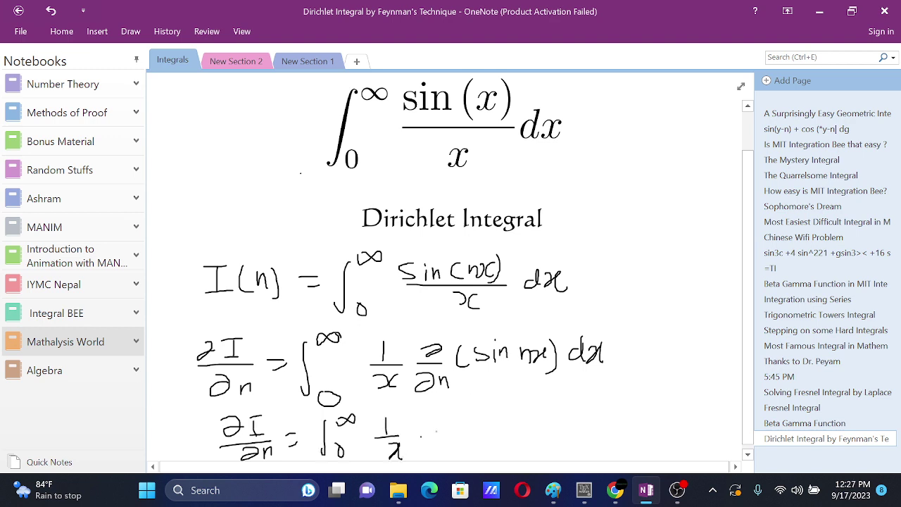
- Complete the integrand as cos nx · x dx and cross out the cancelling x
mouse_move(456, 417)
left_mouse_down()
mouse_move(455, 430)
mouse_move(490, 419)
mouse_move(494, 428)
left_mouse_up()
left_click_drag(501, 418, 502, 431)
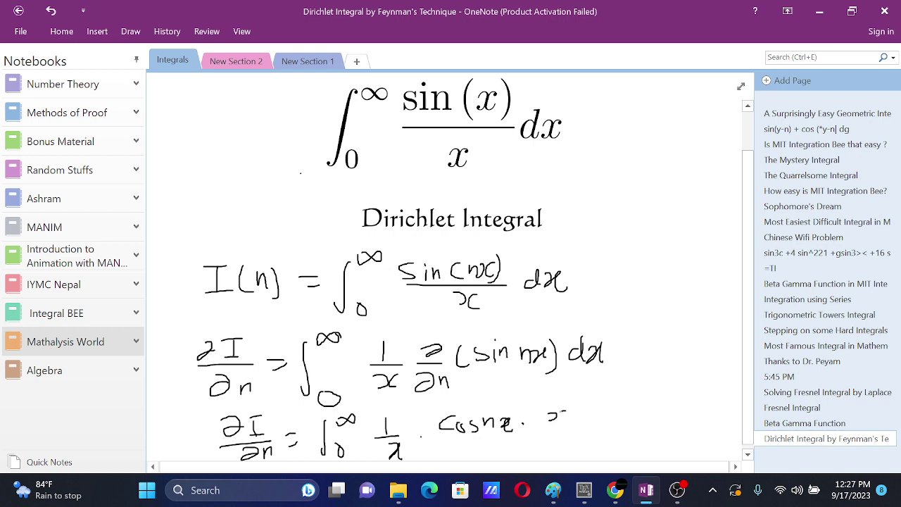
left_click_drag(566, 411, 556, 424)
mouse_move(597, 415)
left_mouse_down()
mouse_move(588, 424)
mouse_move(614, 425)
left_mouse_up()
left_click_drag(622, 412, 608, 426)
left_click_drag(565, 404, 541, 427)
left_click_drag(409, 442, 370, 461)
scroll(451, 267, "down", 1)
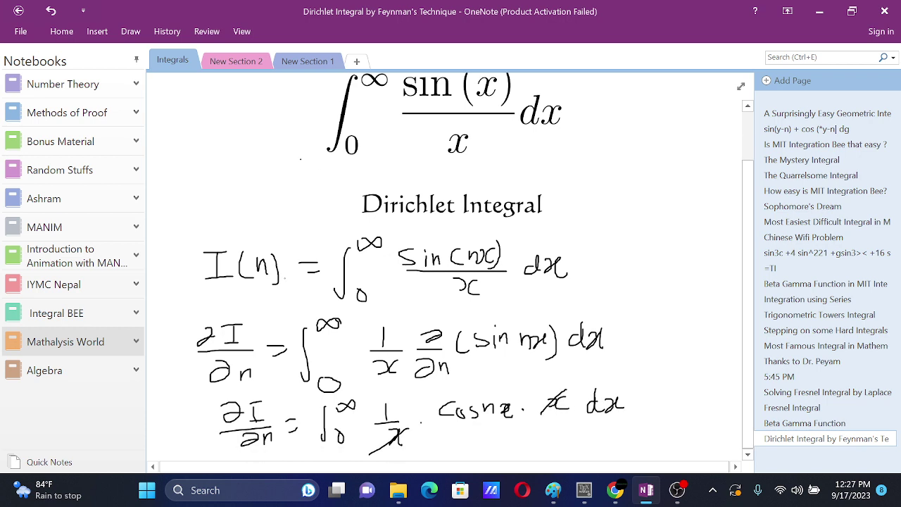
- Pan the page up with the Panning Hand and reselect the black pen
left_click(130, 31)
left_click(78, 50)
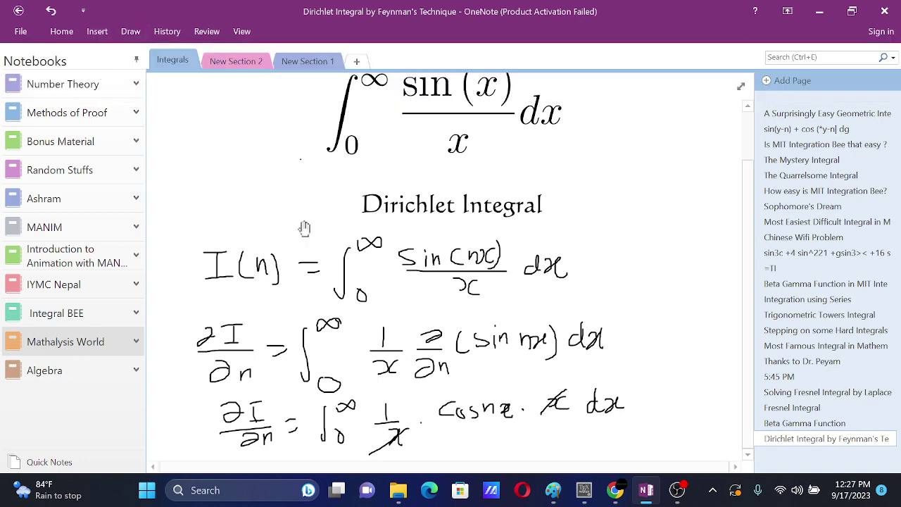
left_click_drag(274, 298, 273, 153)
left_click(130, 31)
left_click(103, 56)
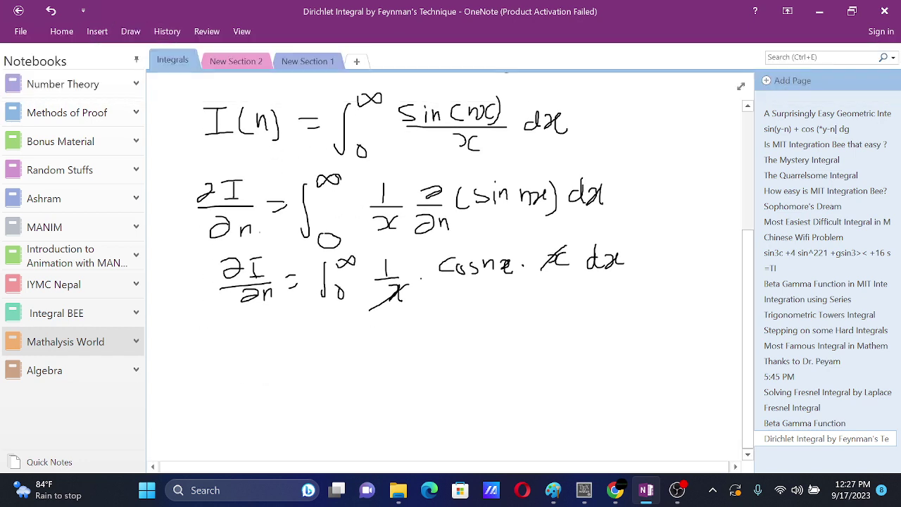
- Handwrite ∂I/∂n = sin(nx)/n evaluated from 0 to ∞ on a new line
mouse_move(239, 332)
left_mouse_down()
mouse_move(271, 345)
mouse_move(248, 390)
mouse_move(271, 391)
left_mouse_up()
left_click_drag(278, 388, 325, 363)
mouse_move(402, 346)
left_mouse_down()
mouse_move(414, 345)
mouse_move(402, 357)
left_mouse_up()
mouse_move(416, 349)
left_mouse_down()
mouse_move(419, 360)
mouse_move(449, 365)
left_mouse_up()
mouse_move(460, 358)
left_mouse_down()
mouse_move(465, 349)
mouse_move(470, 359)
left_mouse_up()
left_click_drag(473, 347, 495, 362)
left_click_drag(409, 372, 495, 372)
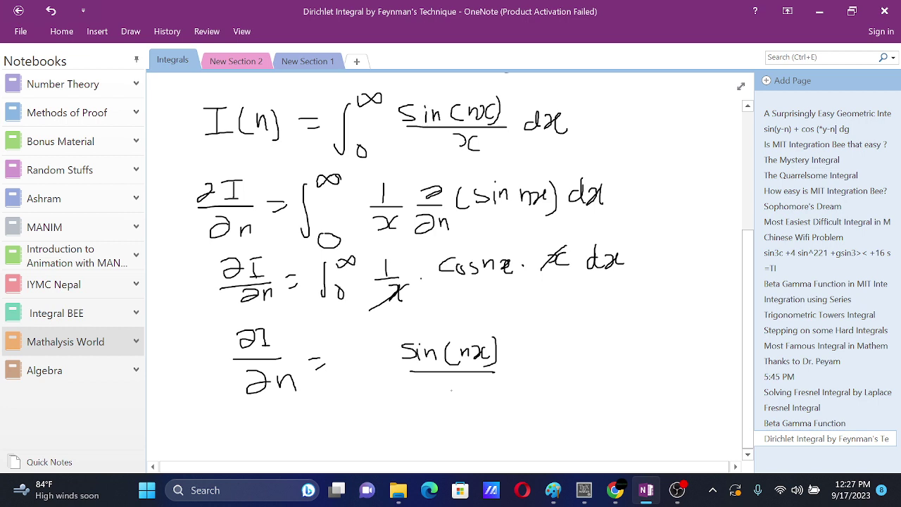
left_click_drag(451, 398, 469, 395)
mouse_move(516, 346)
left_mouse_down()
mouse_move(519, 392)
mouse_move(535, 348)
mouse_move(526, 349)
left_mouse_up()
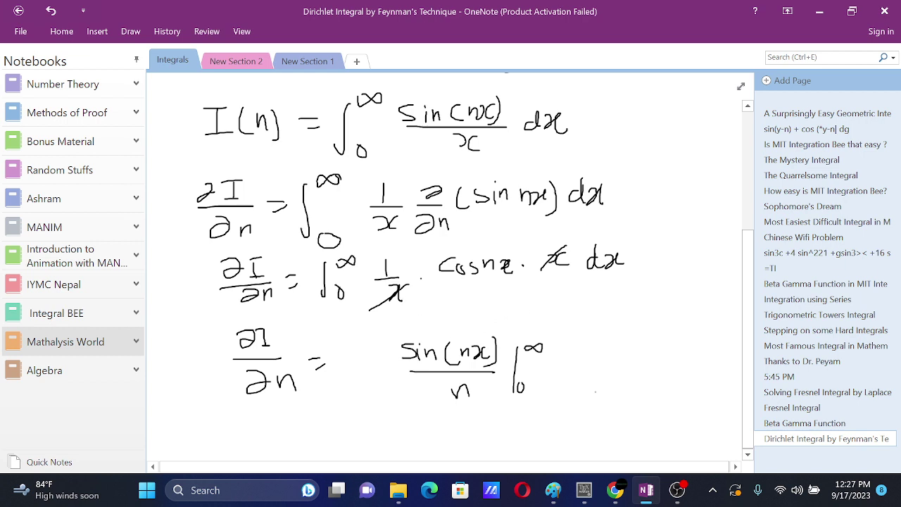
- Lasso-select all the handwritten equations on the page
scroll(450, 257, "up", 2)
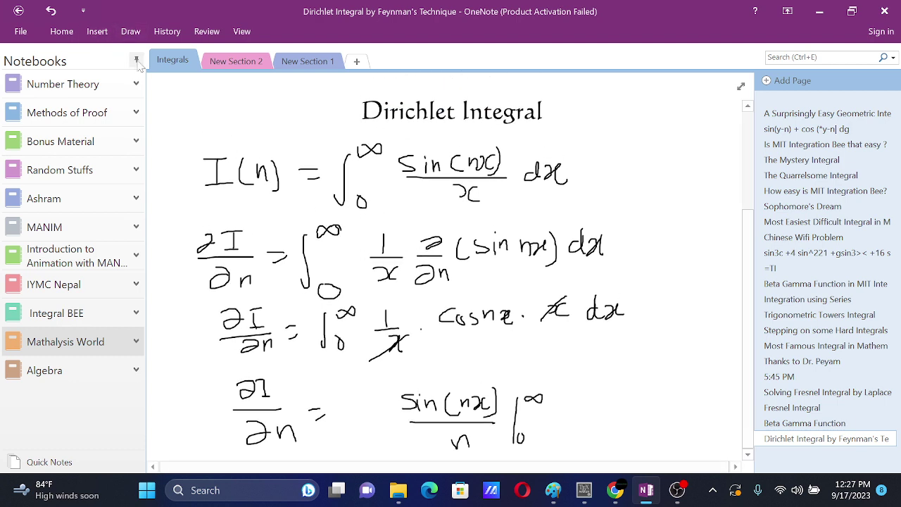
left_click(130, 31)
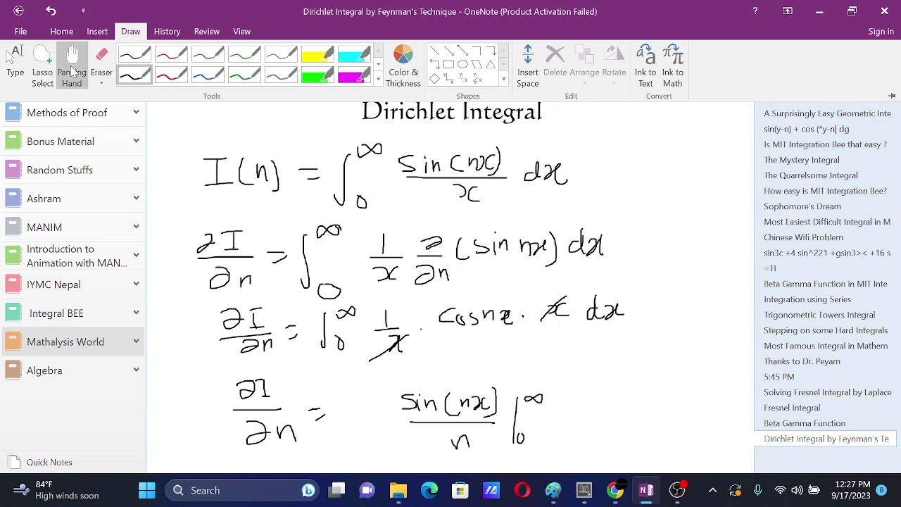
left_click(43, 64)
mouse_move(179, 143)
left_mouse_down()
mouse_move(393, 122)
mouse_move(634, 145)
mouse_move(675, 405)
mouse_move(515, 502)
mouse_move(230, 477)
mouse_move(146, 186)
mouse_move(149, 127)
left_mouse_up()
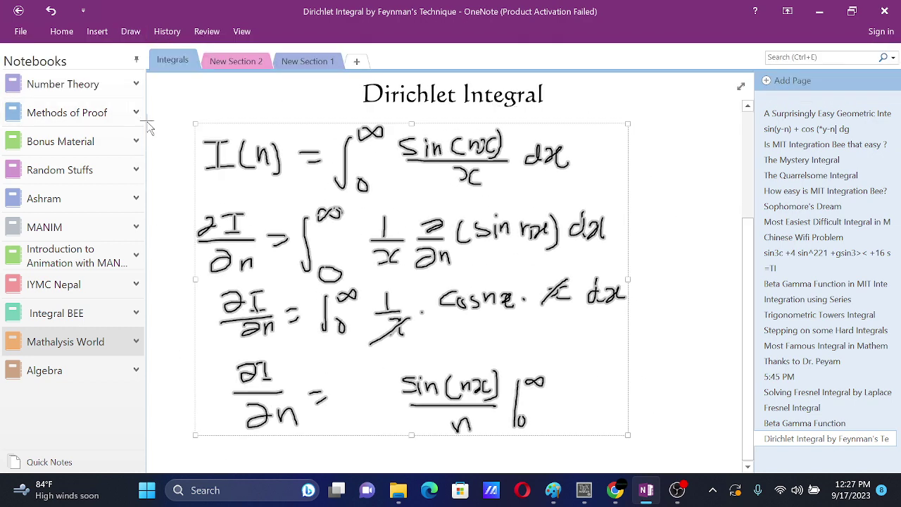
- Delete the selected ink and choose the black pen
key("Delete")
left_click(130, 31)
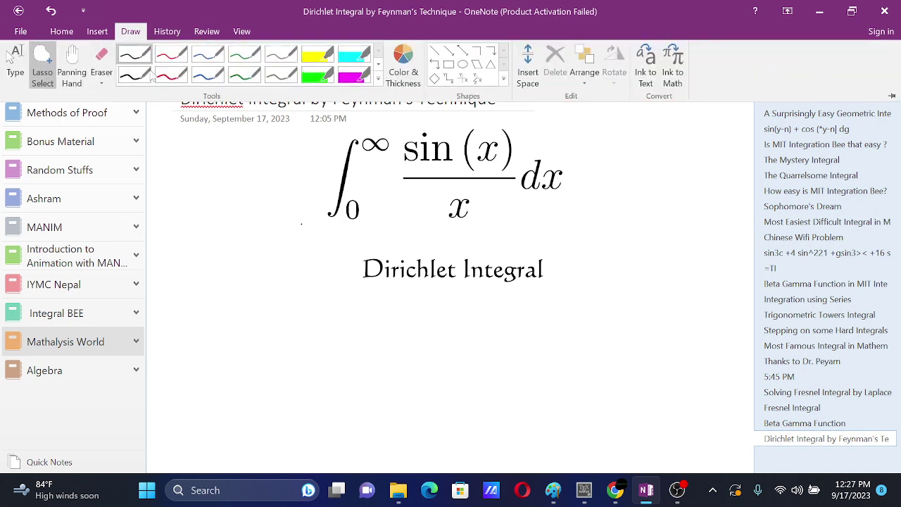
left_click(147, 74)
- Handwrite I(S) = ∫₀^∞ sin(x)e^(−Sx)/x dx under the heading, undoing a stray stroke
mouse_move(211, 307)
left_mouse_down()
mouse_move(228, 306)
mouse_move(232, 330)
left_mouse_up()
mouse_move(245, 294)
left_mouse_down()
mouse_move(241, 328)
mouse_move(266, 329)
mouse_move(304, 305)
left_mouse_up()
left_click_drag(289, 316, 304, 316)
mouse_move(337, 291)
left_mouse_down()
mouse_move(323, 351)
mouse_move(341, 342)
left_mouse_up()
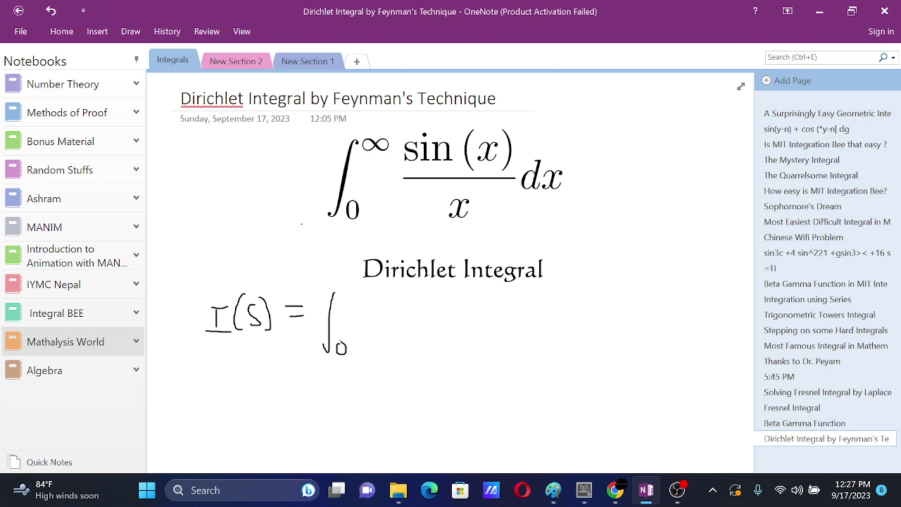
left_click_drag(353, 296, 352, 294)
mouse_move(420, 304)
left_mouse_down()
mouse_move(406, 321)
mouse_move(475, 322)
left_mouse_up()
mouse_move(482, 310)
left_mouse_down()
mouse_move(471, 321)
mouse_move(544, 308)
mouse_move(542, 324)
mouse_move(556, 295)
mouse_move(585, 303)
left_mouse_up()
key("ctrl+z")
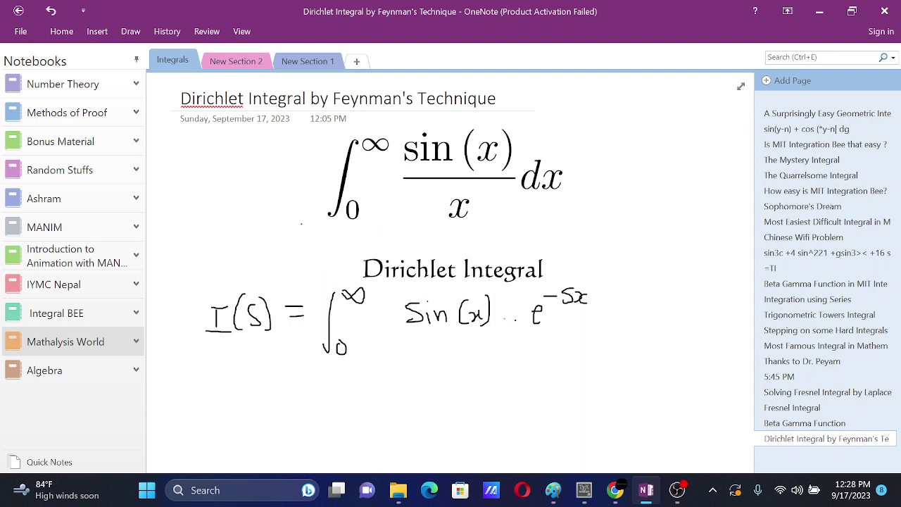
left_click_drag(404, 333, 548, 332)
mouse_move(466, 336)
left_mouse_down()
mouse_move(466, 351)
mouse_move(510, 349)
left_mouse_up()
mouse_move(611, 322)
left_mouse_down()
mouse_move(615, 308)
mouse_move(637, 320)
mouse_move(637, 334)
left_mouse_up()
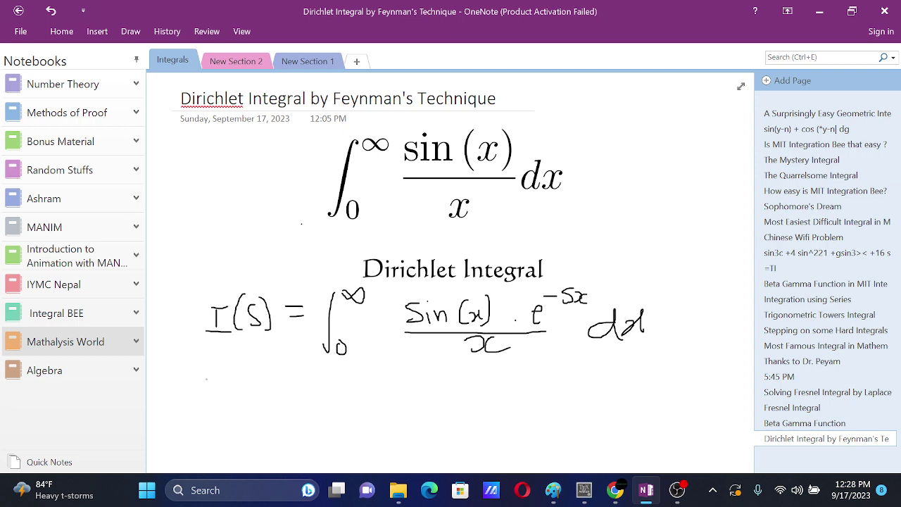
- Write ∂I/∂S = ∫₀ below the I(S) definition
mouse_move(210, 367)
left_mouse_down()
mouse_move(197, 398)
mouse_move(222, 391)
left_mouse_up()
left_click_drag(230, 377, 255, 375)
mouse_move(242, 376)
left_mouse_down()
mouse_move(243, 394)
mouse_move(255, 396)
left_mouse_up()
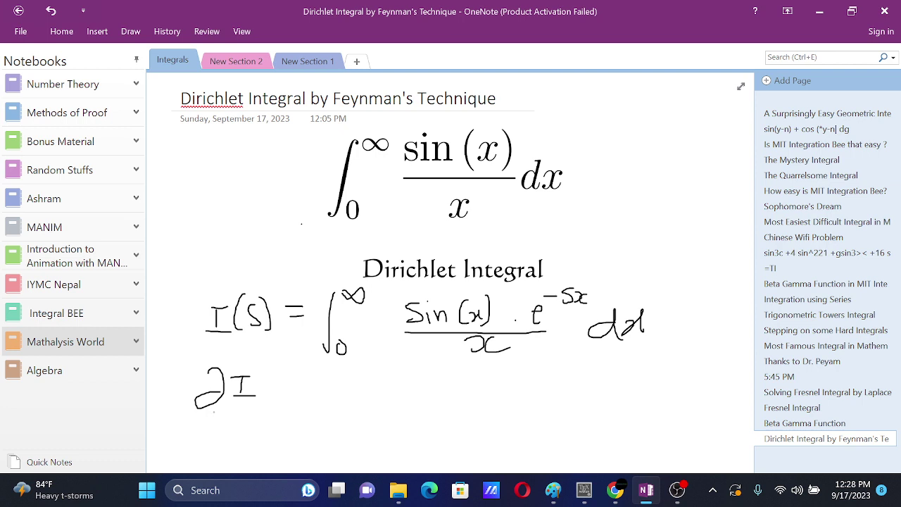
mouse_move(193, 412)
left_mouse_down()
mouse_move(255, 410)
mouse_move(222, 442)
mouse_move(205, 436)
left_mouse_up()
mouse_move(242, 426)
left_mouse_down()
mouse_move(232, 428)
mouse_move(234, 443)
left_mouse_up()
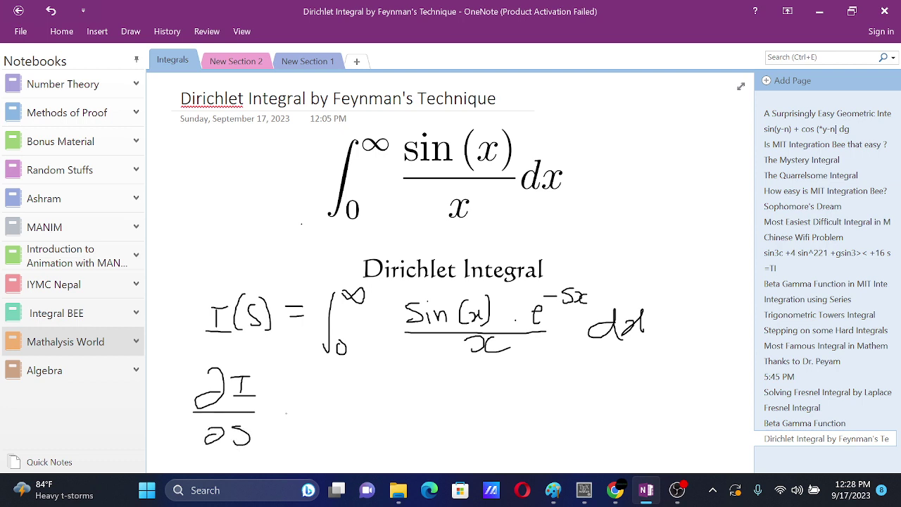
left_click_drag(285, 412, 302, 413)
left_click_drag(291, 418, 304, 415)
mouse_move(326, 386)
left_mouse_down()
mouse_move(314, 445)
mouse_move(311, 435)
left_mouse_up()
left_click_drag(331, 427, 333, 429)
mouse_move(333, 380)
left_mouse_down()
mouse_move(343, 376)
mouse_move(332, 384)
left_mouse_up()
- Ink the integrand sin x/x · e^(−sx) · (−x) dx and strike out the x's
mouse_move(398, 392)
left_mouse_down()
mouse_move(381, 406)
mouse_move(449, 402)
mouse_move(443, 408)
left_mouse_up()
mouse_move(377, 418)
left_mouse_down()
mouse_move(449, 418)
mouse_move(429, 438)
left_mouse_up()
mouse_move(501, 403)
left_mouse_down()
mouse_move(522, 408)
mouse_move(541, 384)
mouse_move(568, 387)
mouse_move(570, 397)
left_mouse_up()
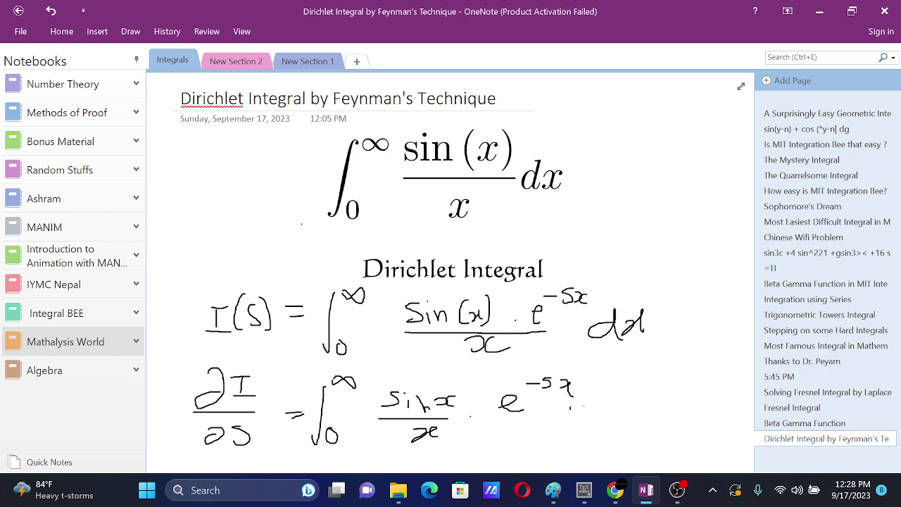
mouse_move(602, 384)
left_mouse_down()
mouse_move(596, 409)
mouse_move(617, 396)
left_mouse_up()
left_click_drag(620, 391, 631, 405)
left_click_drag(639, 376, 640, 412)
mouse_move(674, 391)
left_mouse_down()
mouse_move(674, 404)
mouse_move(689, 403)
left_mouse_up()
left_click_drag(700, 381, 687, 401)
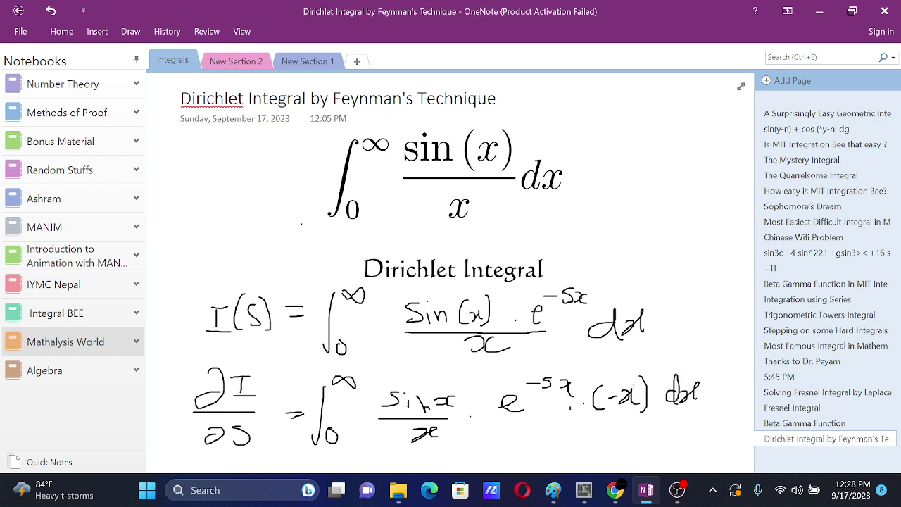
left_click_drag(635, 384, 615, 410)
left_click_drag(443, 417, 417, 449)
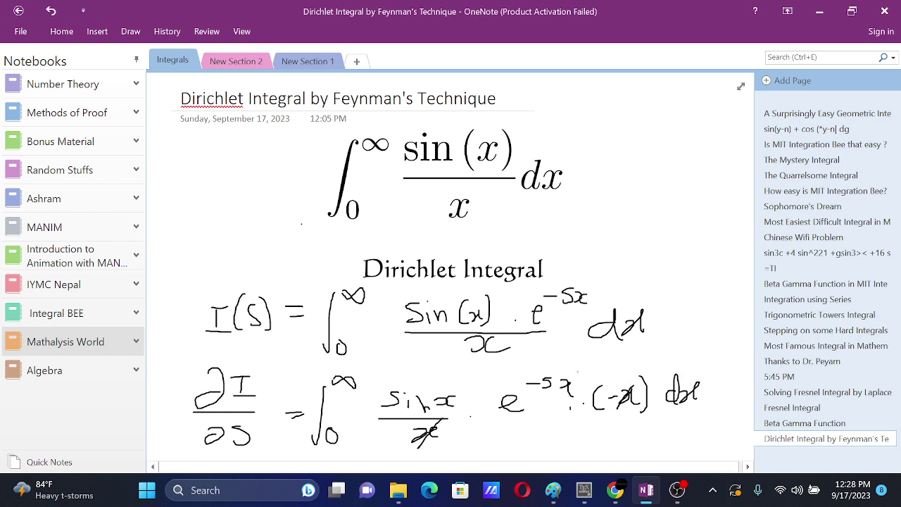
- Scroll down and start the simplified line ∂I/∂s =
left_click(131, 31)
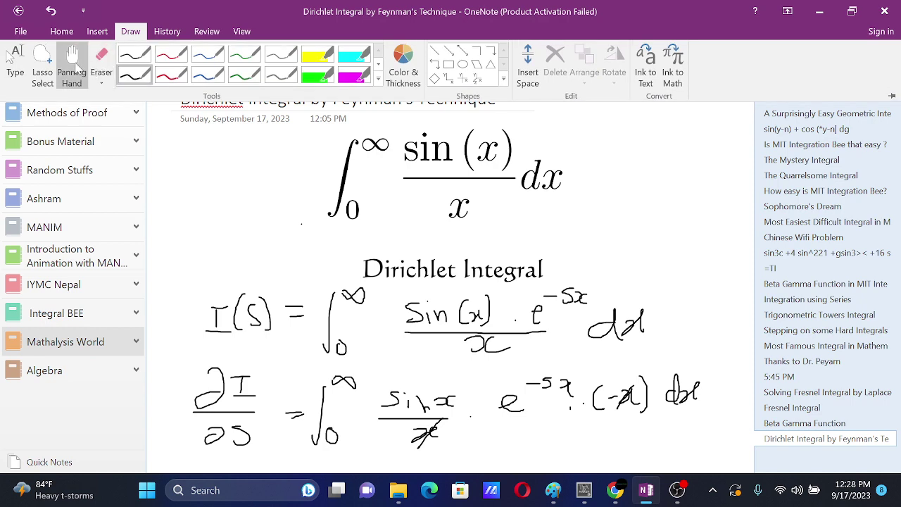
left_click(72, 64)
scroll(282, 211, "down", 3)
left_click(167, 31)
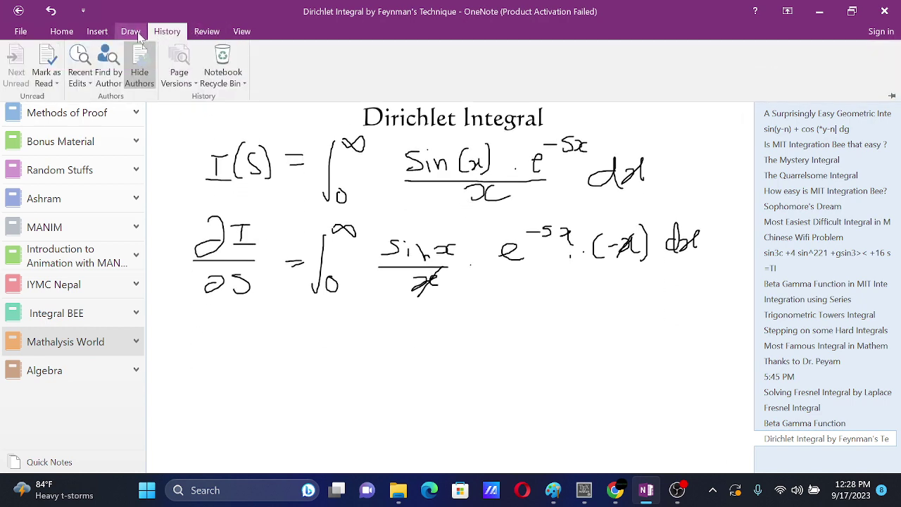
left_click(130, 31)
left_click(136, 71)
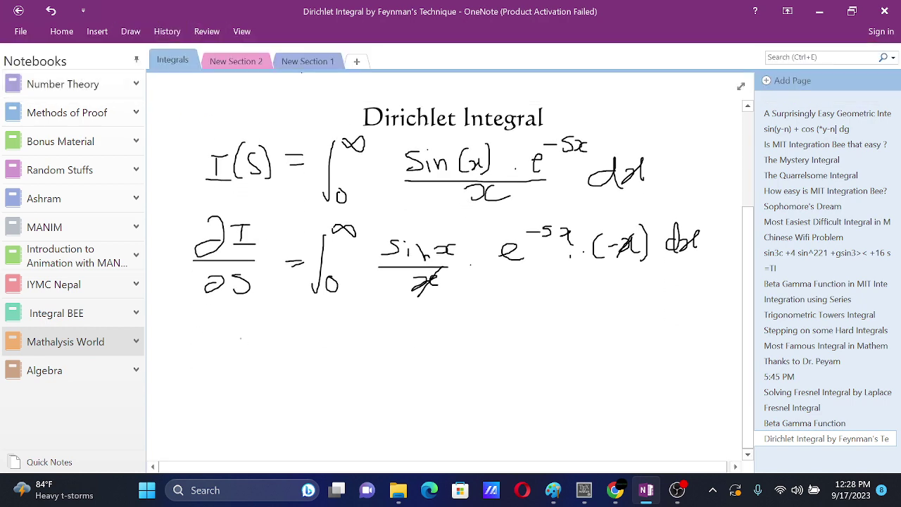
mouse_move(235, 316)
left_mouse_down()
mouse_move(224, 328)
mouse_move(231, 322)
left_mouse_up()
mouse_move(240, 315)
left_mouse_down()
mouse_move(253, 314)
mouse_move(247, 335)
left_mouse_up()
left_click_drag(243, 336, 260, 333)
mouse_move(209, 354)
left_mouse_down()
mouse_move(258, 349)
mouse_move(232, 374)
mouse_move(254, 384)
left_mouse_up()
left_click_drag(290, 343, 302, 342)
mouse_move(291, 351)
left_mouse_down()
mouse_move(347, 335)
mouse_move(366, 361)
mouse_move(389, 352)
left_mouse_up()
- Complete the line as −∫₀^∞ sin x·e^(−sx) dx
mouse_move(390, 314)
left_mouse_down()
mouse_move(407, 309)
mouse_move(430, 330)
mouse_move(426, 345)
mouse_move(479, 344)
left_mouse_up()
left_click(457, 329)
mouse_move(484, 328)
left_mouse_down()
mouse_move(474, 345)
mouse_move(520, 341)
mouse_move(540, 311)
mouse_move(609, 321)
mouse_move(630, 338)
left_mouse_up()
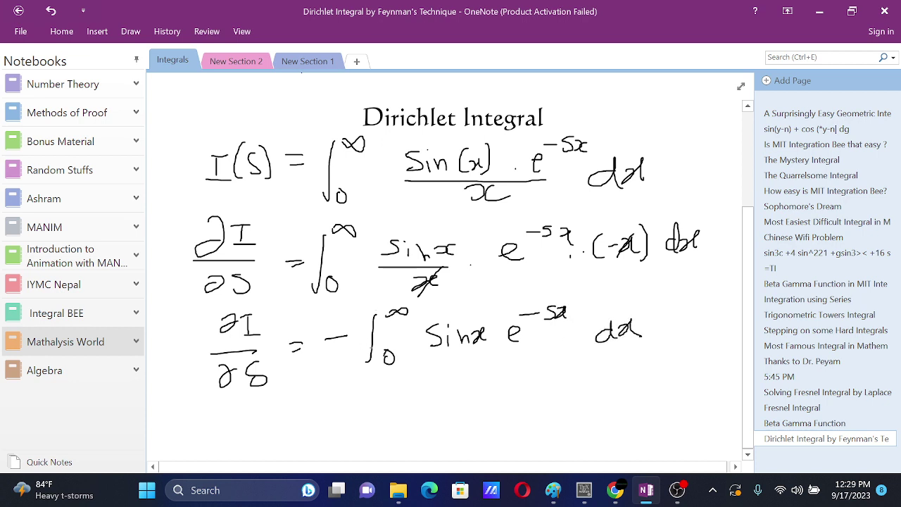
- Pan the page up, return to black ink, and start writing ℒ(sin x)
left_click(130, 31)
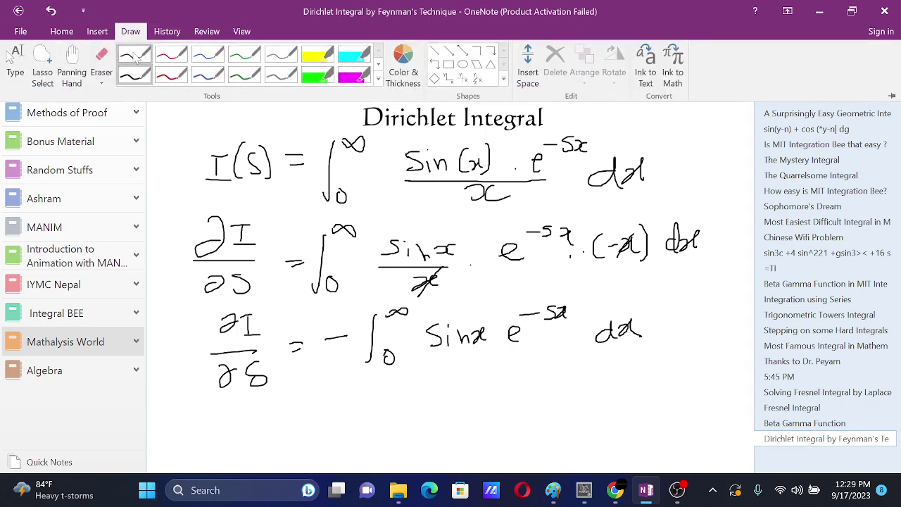
left_click(83, 70)
left_click_drag(297, 317, 298, 163)
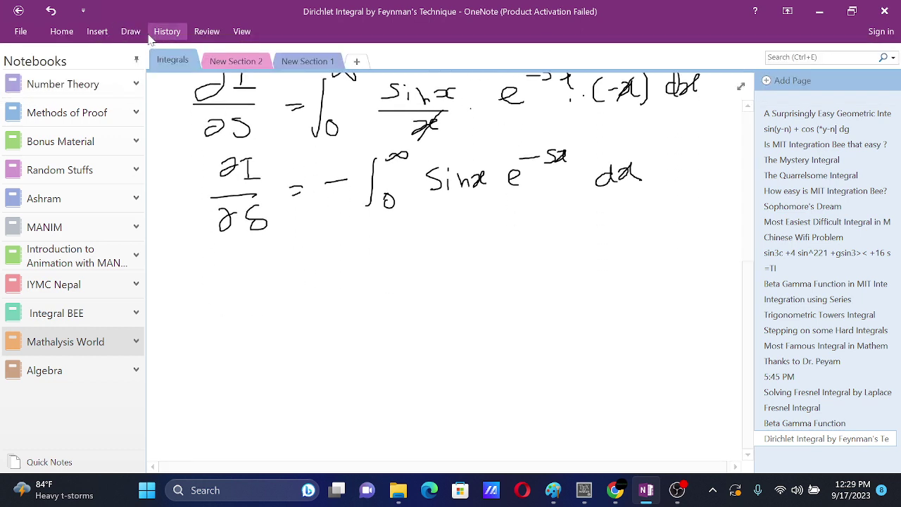
left_click(130, 31)
left_click(135, 71)
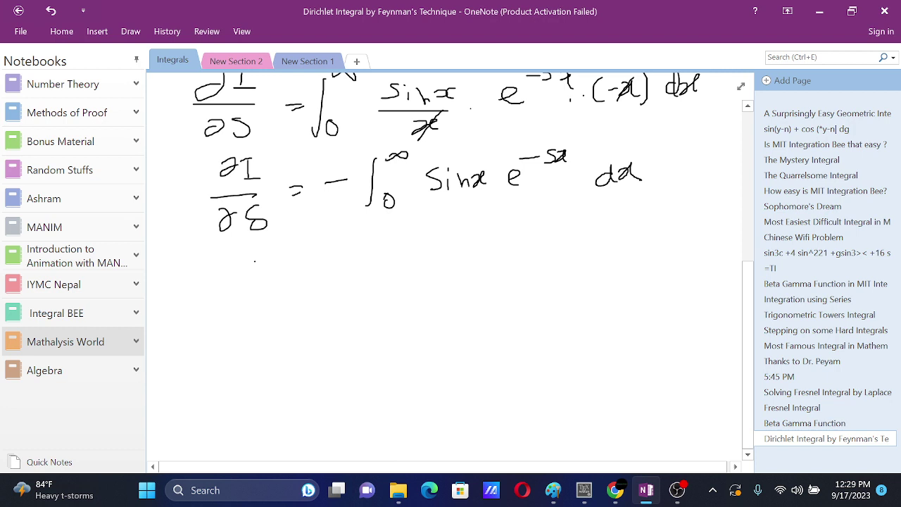
mouse_move(254, 261)
left_mouse_down()
mouse_move(262, 301)
mouse_move(276, 300)
left_mouse_up()
mouse_move(293, 268)
left_mouse_down()
mouse_move(282, 294)
mouse_move(334, 293)
left_mouse_up()
mouse_move(345, 263)
left_mouse_down()
mouse_move(351, 281)
mouse_move(341, 300)
left_mouse_up()
left_click_drag(362, 276, 380, 282)
- Write = ∫₀^∞ e^(−sx) sin x dx after the transform of sin x
left_click_drag(419, 251, 404, 295)
left_click_drag(425, 284, 422, 284)
mouse_move(428, 246)
left_mouse_down()
mouse_move(461, 262)
mouse_move(462, 278)
left_mouse_up()
left_click_drag(466, 246, 480, 245)
left_click_drag(494, 240, 497, 239)
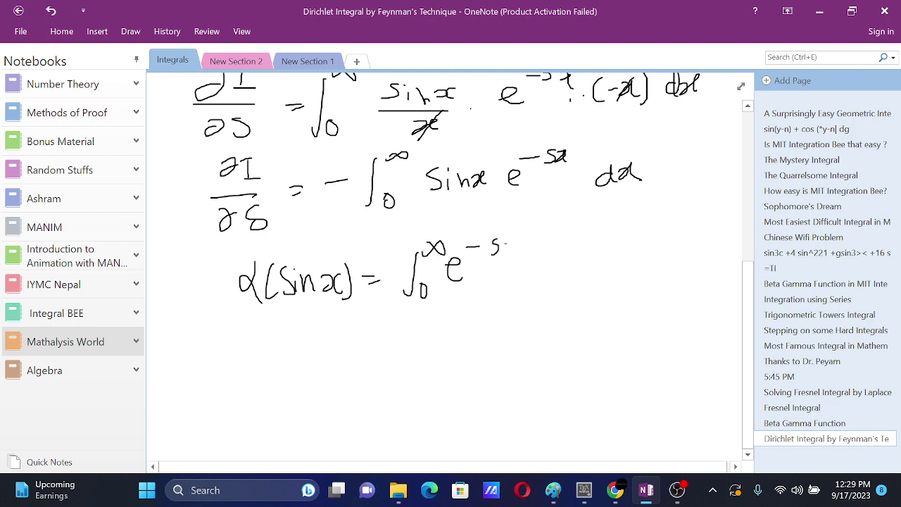
left_click_drag(505, 243, 508, 261)
mouse_move(519, 242)
left_mouse_down()
mouse_move(511, 253)
mouse_move(533, 273)
left_mouse_up()
mouse_move(552, 263)
left_mouse_down()
mouse_move(564, 274)
mouse_move(576, 263)
left_mouse_up()
mouse_move(581, 257)
left_mouse_down()
mouse_move(568, 270)
mouse_move(607, 265)
left_mouse_up()
mouse_move(619, 249)
left_mouse_down()
mouse_move(622, 268)
mouse_move(632, 268)
left_mouse_up()
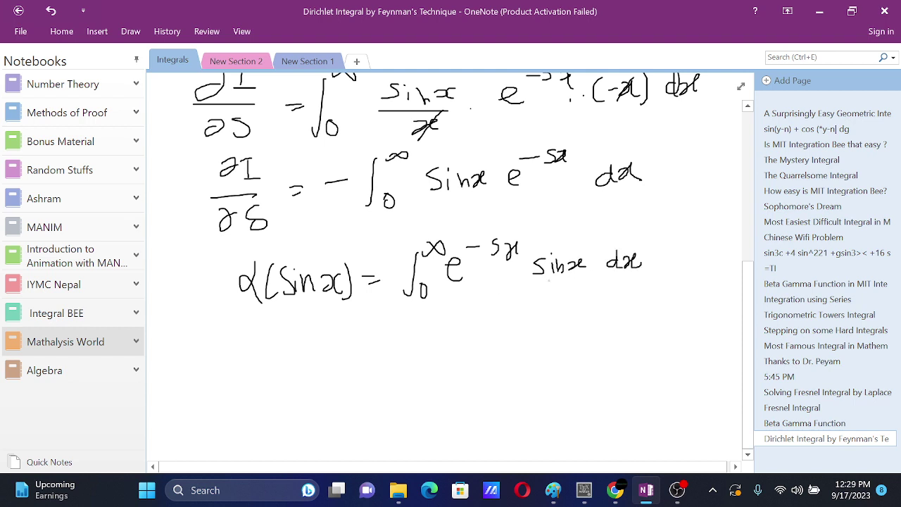
- Add an implies arrow below with the result 1/(x²+1)
left_click_drag(230, 332, 242, 333)
mouse_move(228, 344)
left_mouse_down()
mouse_move(254, 343)
mouse_move(241, 357)
left_mouse_up()
mouse_move(328, 314)
left_mouse_down()
mouse_move(328, 331)
mouse_move(371, 339)
left_mouse_up()
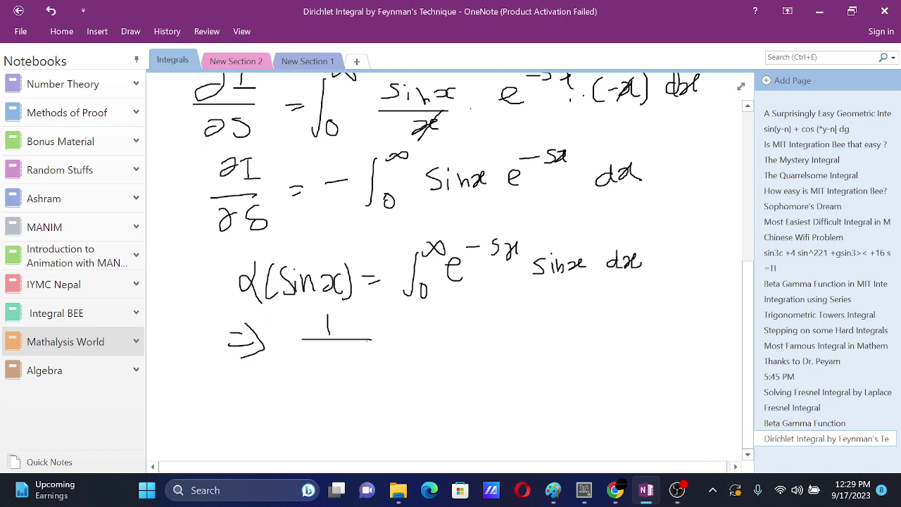
mouse_move(301, 357)
left_mouse_down()
mouse_move(312, 366)
mouse_move(299, 368)
left_mouse_up()
left_click_drag(322, 353, 323, 367)
left_click_drag(328, 341, 350, 347)
mouse_move(359, 345)
left_mouse_down()
mouse_move(359, 370)
mouse_move(370, 359)
left_mouse_up()
left_click_drag(371, 350, 372, 373)
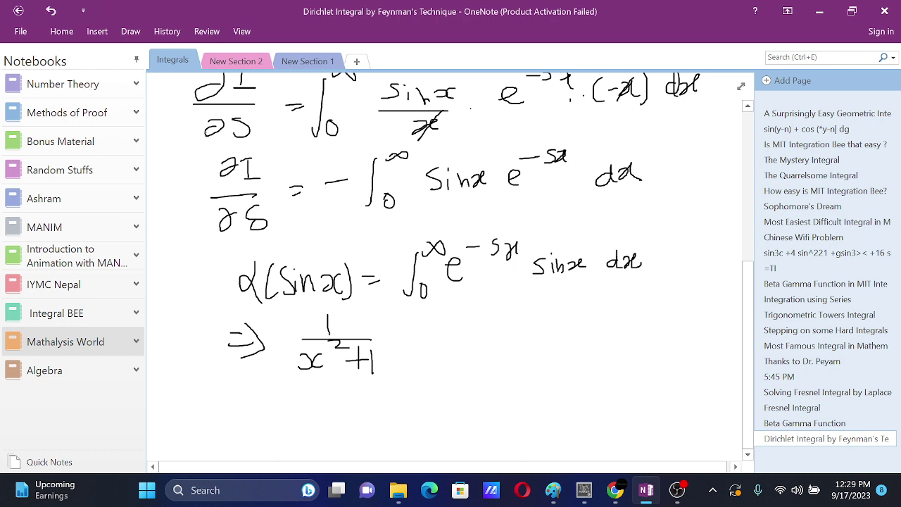
- Lasso the transform side calculation and delete it
left_click(96, 31)
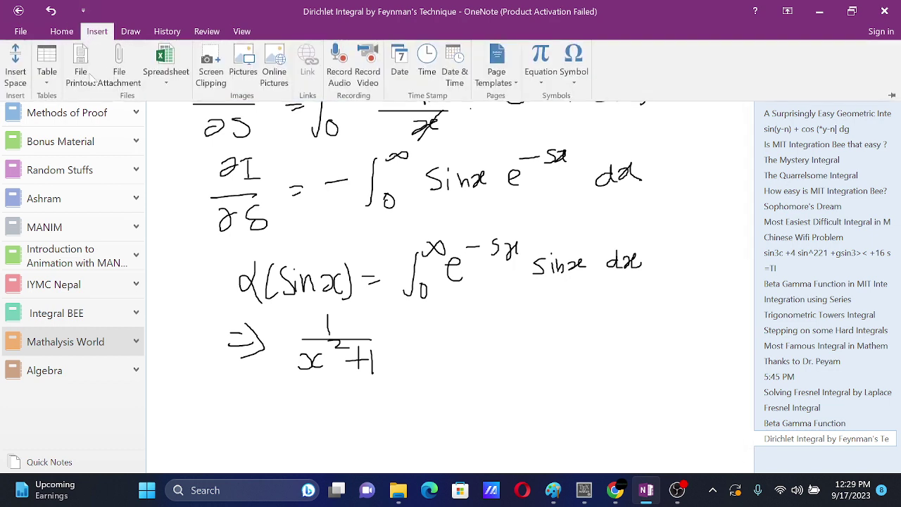
left_click(130, 31)
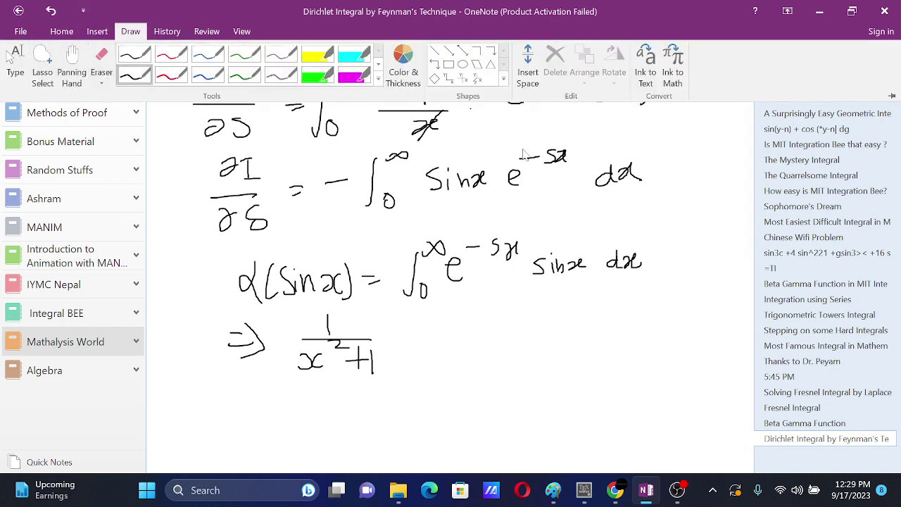
left_click(42, 62)
mouse_move(403, 380)
left_mouse_down()
mouse_move(187, 387)
mouse_move(202, 259)
mouse_move(422, 224)
mouse_move(701, 322)
mouse_move(359, 399)
mouse_move(384, 391)
left_mouse_up()
key("Delete")
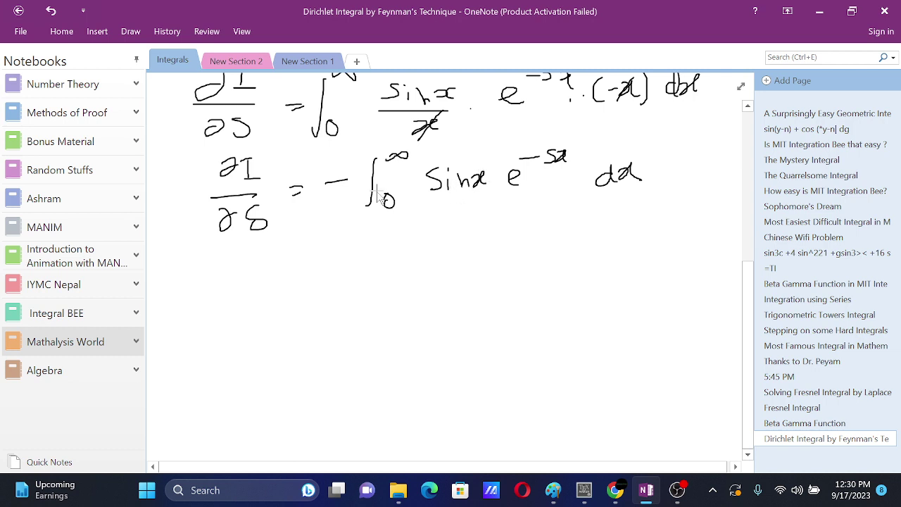
left_click(130, 31)
- With the pen, write ∂I/∂s = as a fraction on a new line
left_click(138, 78)
mouse_move(242, 255)
left_mouse_down()
mouse_move(259, 278)
mouse_move(286, 248)
left_mouse_up()
mouse_move(279, 252)
left_mouse_down()
mouse_move(279, 271)
mouse_move(288, 270)
left_mouse_up()
left_click_drag(230, 298, 297, 298)
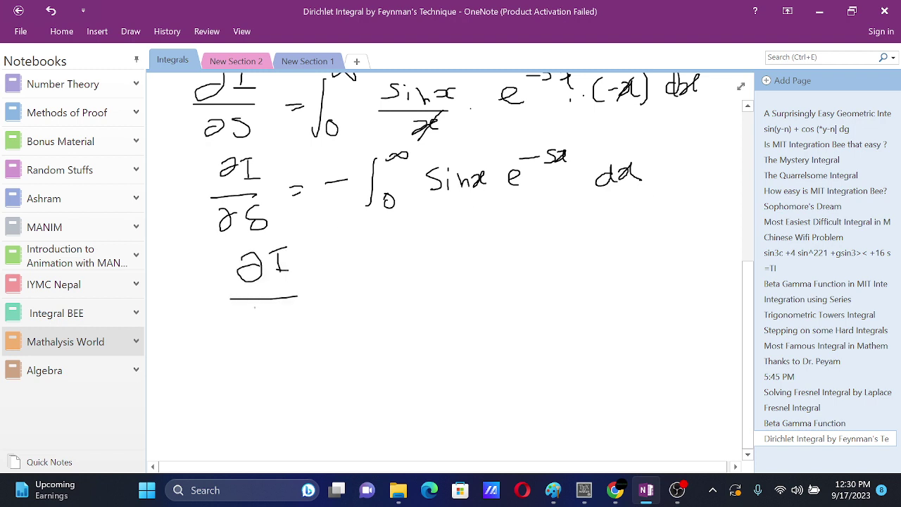
left_click_drag(247, 312, 283, 328)
left_click_drag(313, 281, 328, 283)
left_click_drag(315, 299, 378, 271)
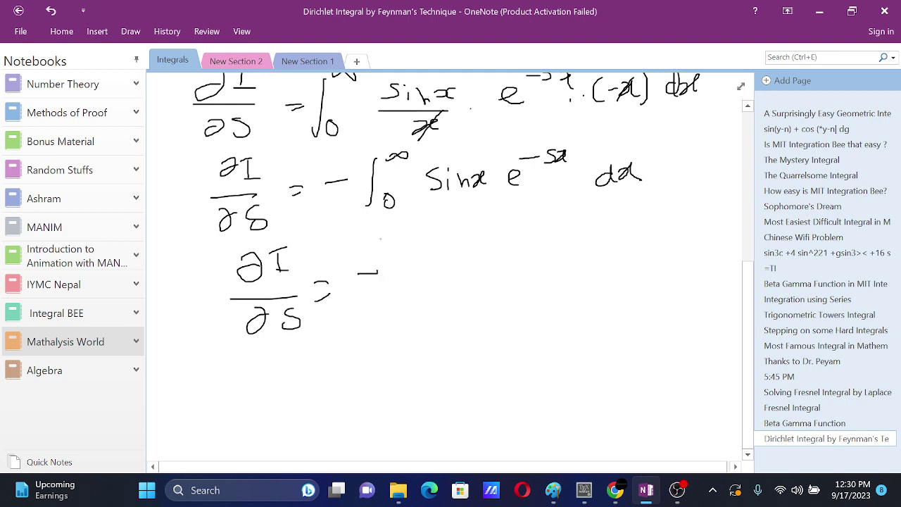
- Write −1/(s²+1) on the right side, correcting a mistaken x²+1 denominator
left_click_drag(455, 247, 454, 267)
left_click_drag(441, 275, 484, 274)
mouse_move(420, 294)
left_mouse_down()
mouse_move(422, 310)
mouse_move(443, 309)
mouse_move(461, 291)
left_mouse_up()
left_click_drag(474, 284, 476, 305)
mouse_move(464, 297)
left_mouse_down()
mouse_move(487, 294)
mouse_move(489, 304)
left_mouse_up()
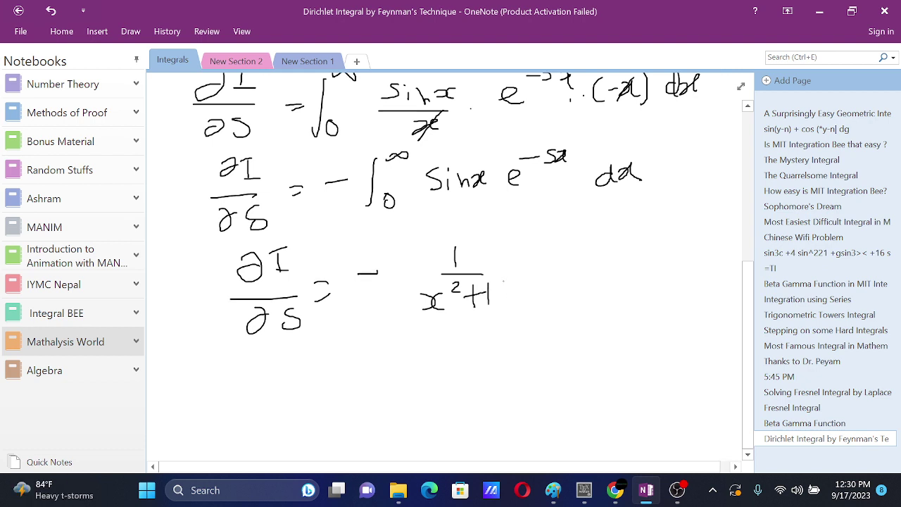
key("ctrl+z")
key("ctrl+z")
key("ctrl+z")
key("ctrl+z")
key("ctrl+z")
key("ctrl+z")
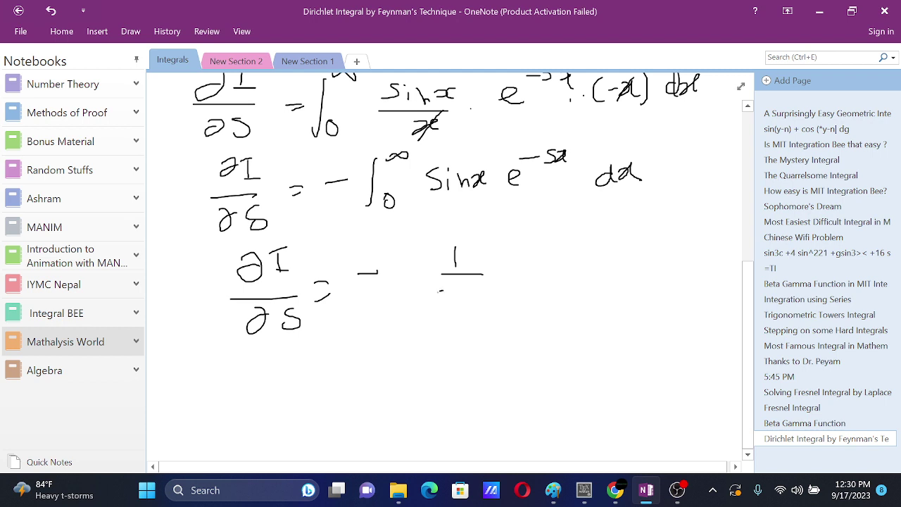
mouse_move(442, 293)
left_mouse_down()
mouse_move(431, 308)
mouse_move(458, 288)
mouse_move(466, 308)
mouse_move(478, 297)
mouse_move(484, 307)
left_mouse_up()
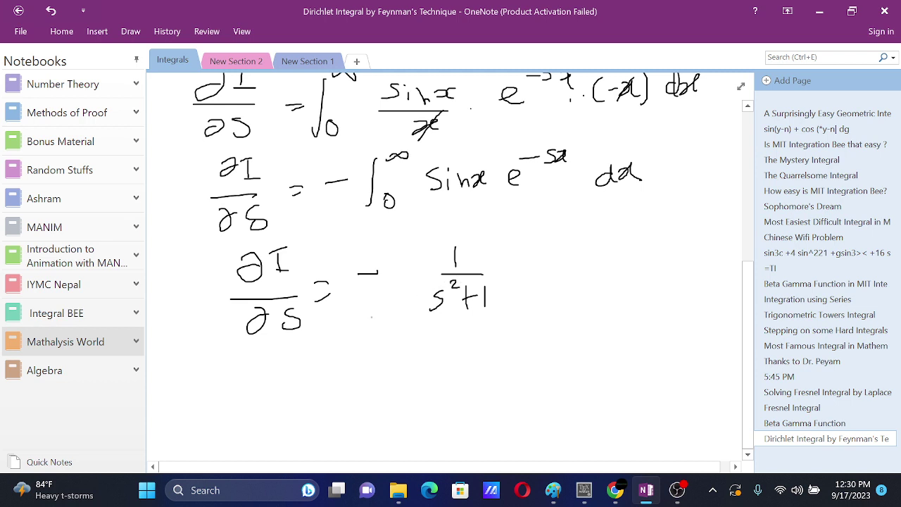
- Write ∂I = −1/(s²+1) ∂s below, with integral signs on both sides
mouse_move(259, 355)
left_mouse_down()
mouse_move(262, 365)
mouse_move(304, 349)
mouse_move(298, 373)
left_mouse_up()
mouse_move(290, 373)
left_mouse_down()
mouse_move(334, 353)
mouse_move(409, 355)
left_mouse_up()
mouse_move(442, 345)
left_mouse_down()
mouse_move(442, 363)
mouse_move(477, 366)
mouse_move(418, 403)
left_mouse_up()
left_click_drag(441, 373, 452, 381)
mouse_move(459, 374)
left_mouse_down()
mouse_move(460, 398)
mouse_move(471, 385)
left_mouse_up()
left_click_drag(477, 375, 477, 392)
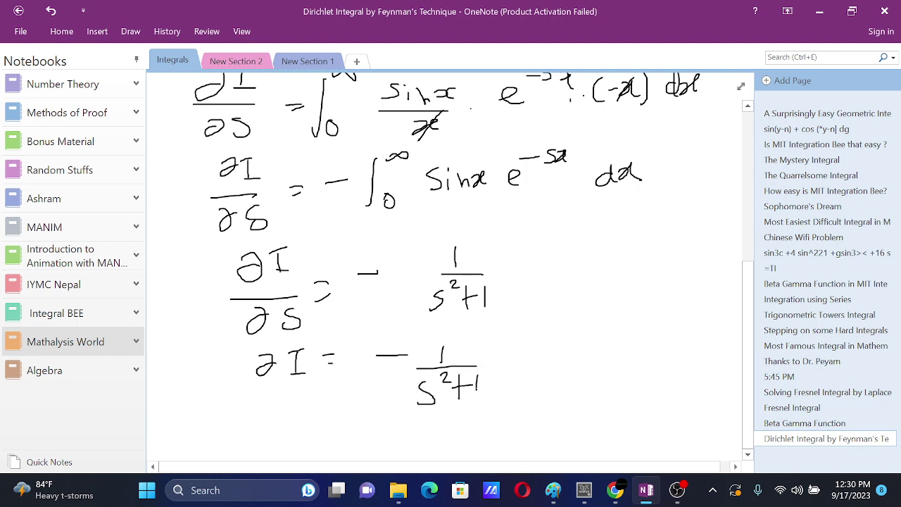
mouse_move(521, 349)
left_mouse_down()
mouse_move(511, 374)
mouse_move(538, 368)
left_mouse_up()
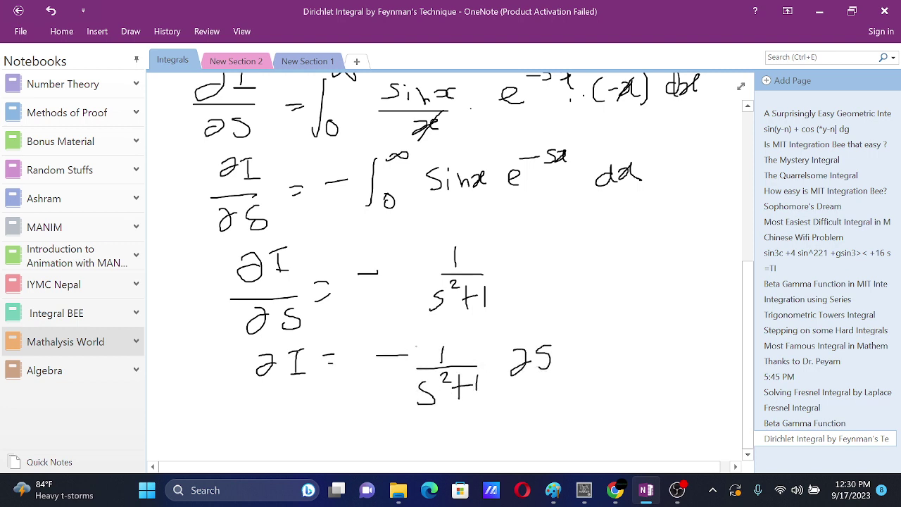
mouse_move(419, 336)
left_mouse_down()
mouse_move(415, 402)
mouse_move(391, 408)
left_mouse_up()
left_click_drag(253, 344, 243, 395)
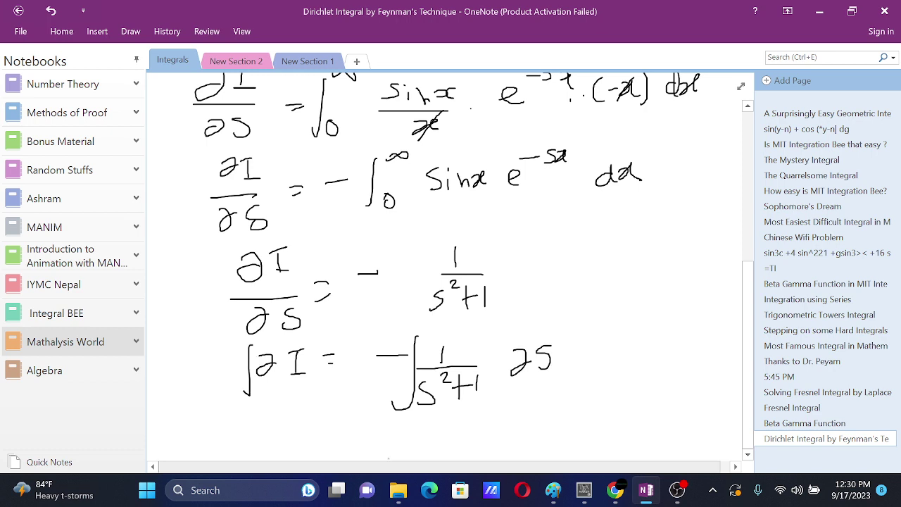
- Write the result I = −tan⁻¹(s) + C on the next line
mouse_move(300, 430)
left_mouse_down()
mouse_move(324, 429)
mouse_move(317, 448)
mouse_move(326, 448)
left_mouse_up()
mouse_move(344, 432)
left_mouse_down()
mouse_move(415, 431)
mouse_move(464, 444)
left_mouse_up()
mouse_move(435, 432)
left_mouse_down()
mouse_move(458, 426)
mouse_move(483, 436)
mouse_move(503, 415)
left_mouse_up()
mouse_move(503, 411)
left_mouse_down()
mouse_move(498, 439)
mouse_move(556, 429)
mouse_move(564, 418)
mouse_move(592, 428)
left_mouse_up()
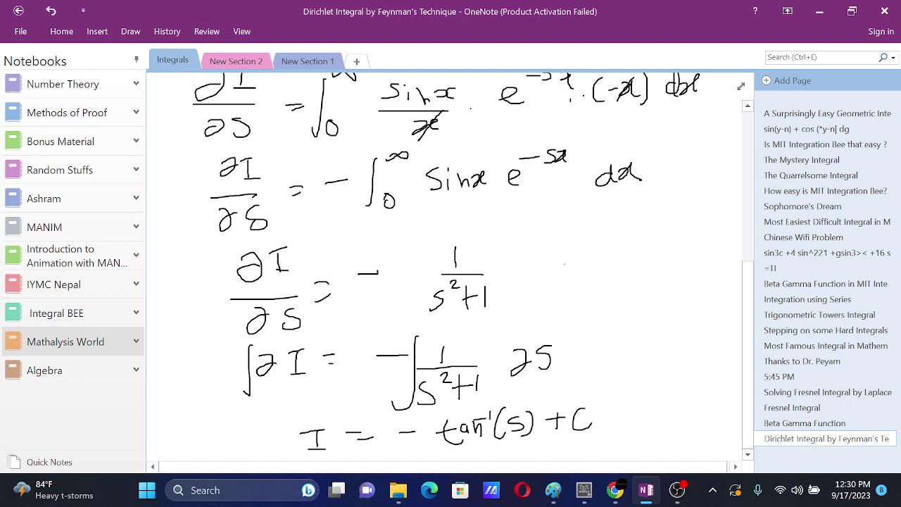
- Pan the page up with the Panning Hand to free space below I = −tan⁻¹(s) + C
scroll(450, 267, "up", 5)
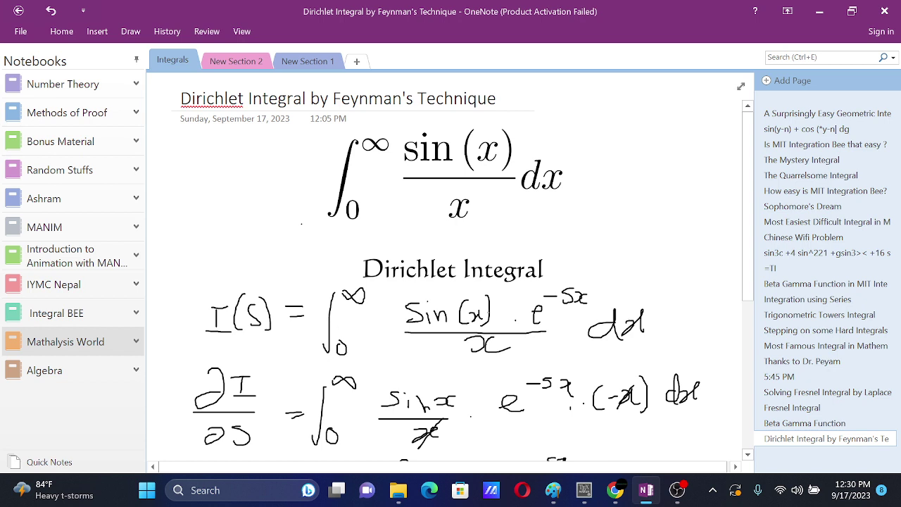
scroll(450, 268, "down", 4)
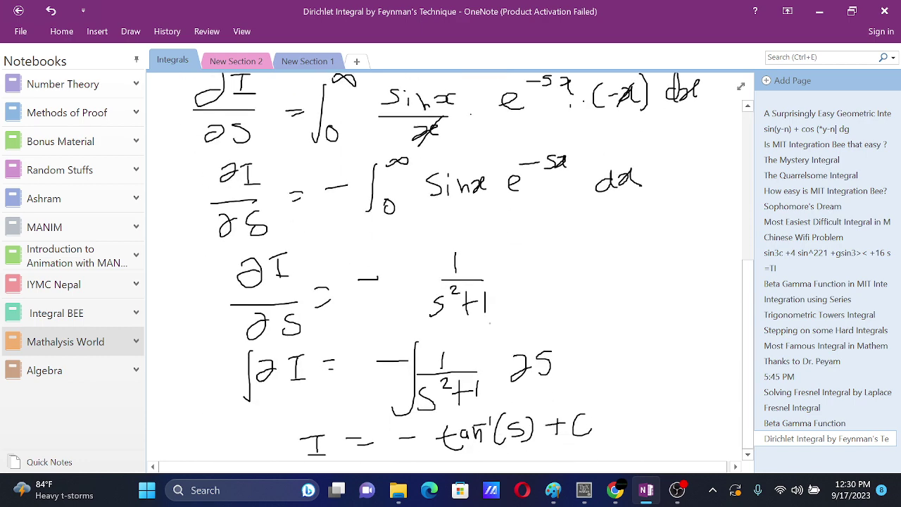
scroll(451, 267, "up", 5)
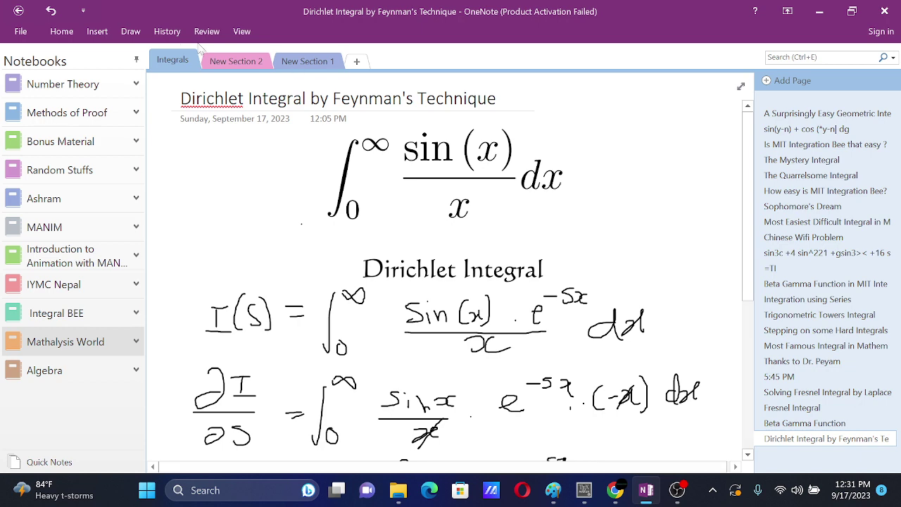
left_click(130, 31)
left_click(72, 64)
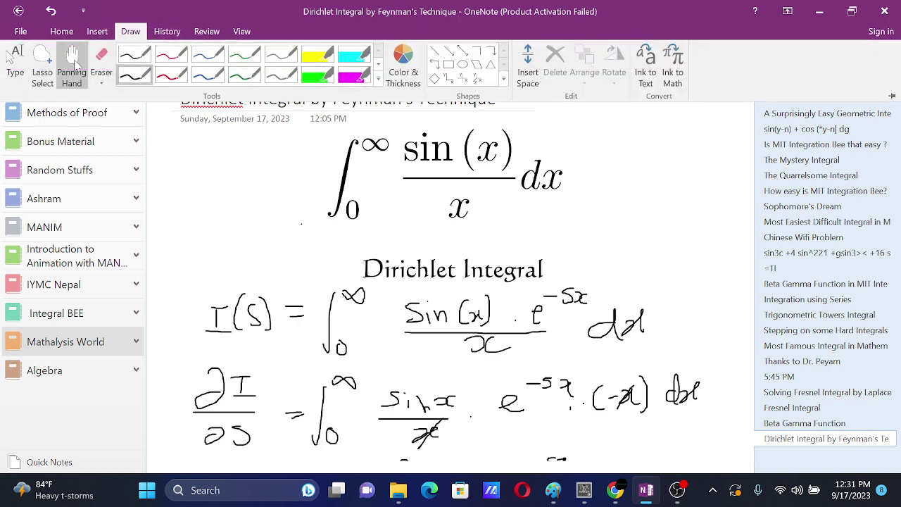
left_click_drag(287, 223, 452, 82)
left_click_drag(444, 266, 444, 136)
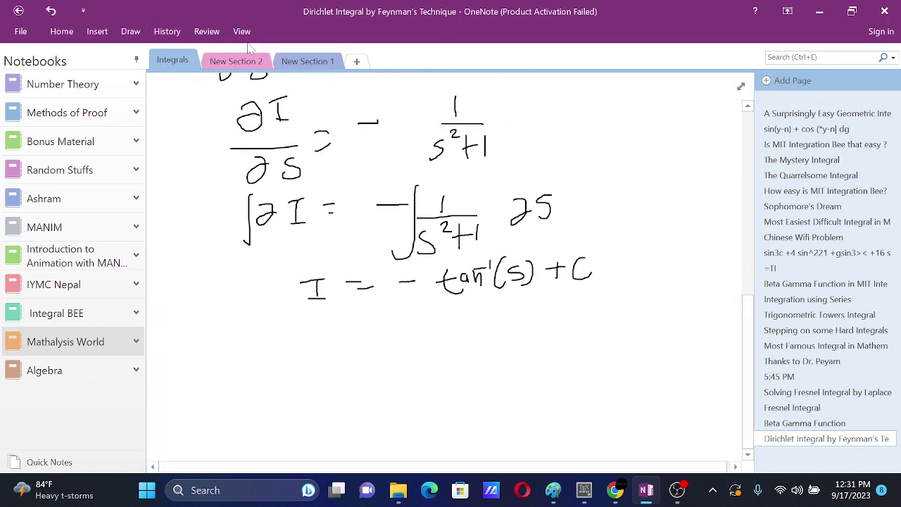
- With the pen, write 0 = −tan⁻¹(∞) + below the antiderivative
left_click(130, 31)
left_click(133, 74)
mouse_move(328, 330)
left_mouse_down()
mouse_move(368, 329)
mouse_move(371, 339)
left_mouse_up()
mouse_move(422, 328)
left_mouse_down()
mouse_move(447, 324)
mouse_move(479, 339)
mouse_move(478, 329)
left_mouse_up()
mouse_move(486, 324)
left_mouse_down()
mouse_move(482, 332)
mouse_move(498, 325)
mouse_move(501, 337)
left_mouse_up()
mouse_move(493, 313)
left_mouse_down()
mouse_move(501, 310)
mouse_move(513, 338)
mouse_move(543, 318)
mouse_move(523, 323)
left_mouse_up()
left_click_drag(548, 301, 555, 336)
mouse_move(591, 297)
left_mouse_down()
mouse_move(591, 323)
mouse_move(606, 307)
mouse_move(612, 329)
left_mouse_up()
- Add C, then write the next line 0 = −π/2 +
mouse_move(349, 365)
left_mouse_down()
mouse_move(342, 380)
mouse_move(349, 364)
left_mouse_up()
left_click_drag(372, 366, 387, 374)
left_click_drag(439, 370, 492, 354)
left_click_drag(485, 356, 488, 373)
mouse_move(474, 380)
left_mouse_down()
mouse_move(490, 376)
mouse_move(500, 400)
left_mouse_up()
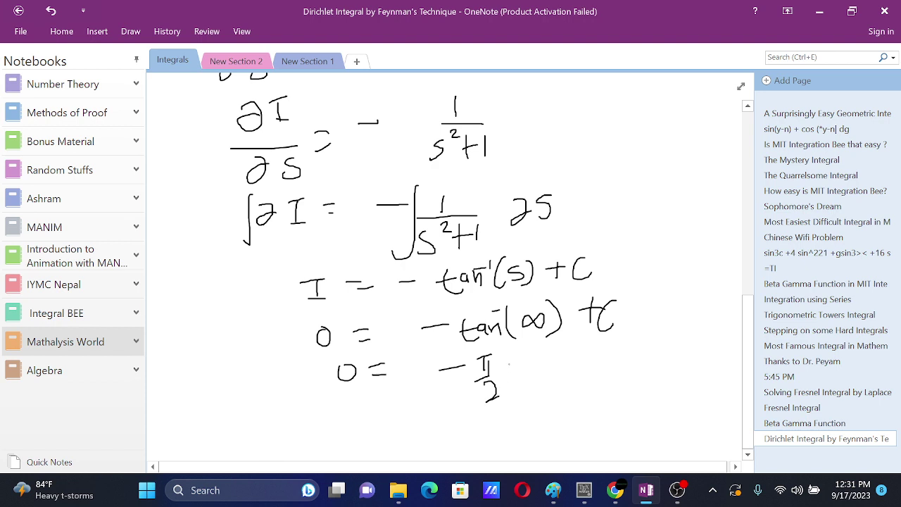
left_click_drag(509, 362, 509, 383)
mouse_move(501, 375)
left_mouse_down()
mouse_move(521, 370)
mouse_move(530, 383)
left_mouse_up()
- Add C and write the conclusion C = π/2 below
mouse_move(425, 426)
left_mouse_down()
mouse_move(425, 444)
mouse_move(445, 430)
left_mouse_up()
left_click_drag(436, 441, 479, 417)
mouse_move(471, 418)
left_mouse_down()
mouse_move(473, 438)
mouse_move(495, 450)
left_mouse_up()
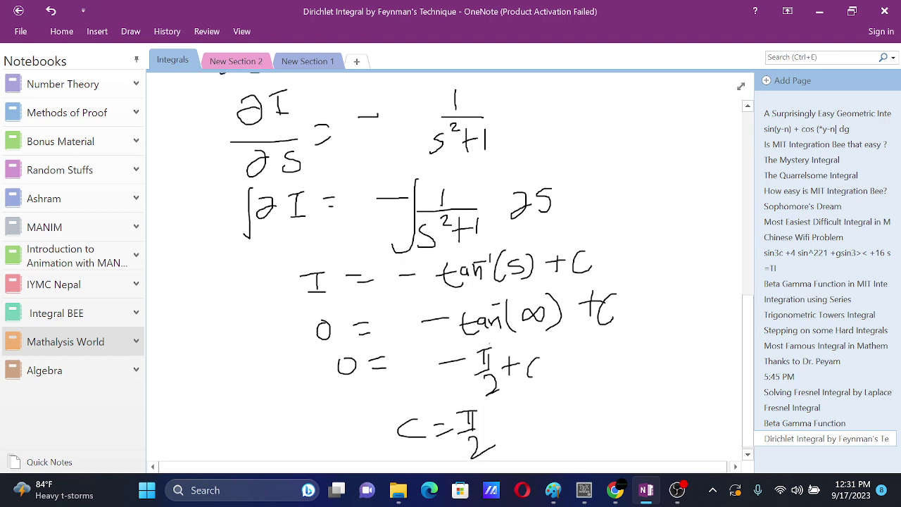
left_click(130, 31)
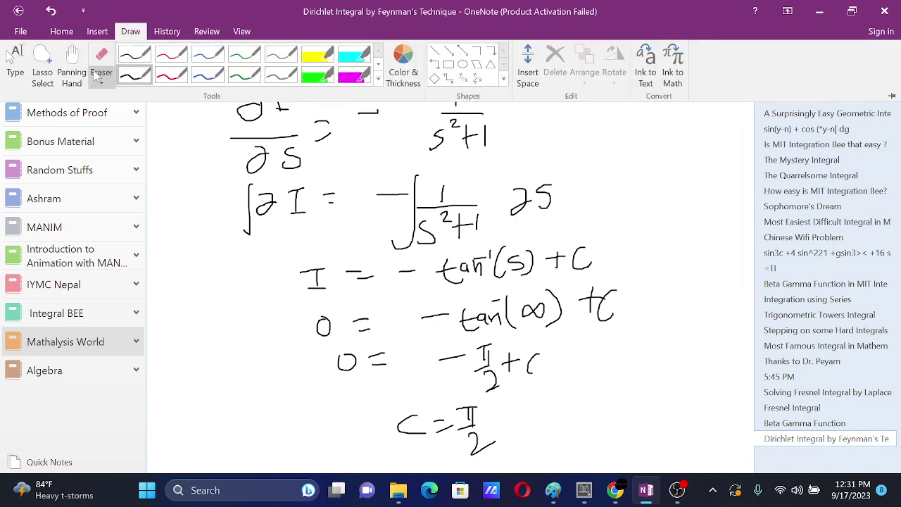
left_click(72, 70)
- Pan the page up and, with the pen, write I = below C = π/2
left_click_drag(450, 352, 450, 211)
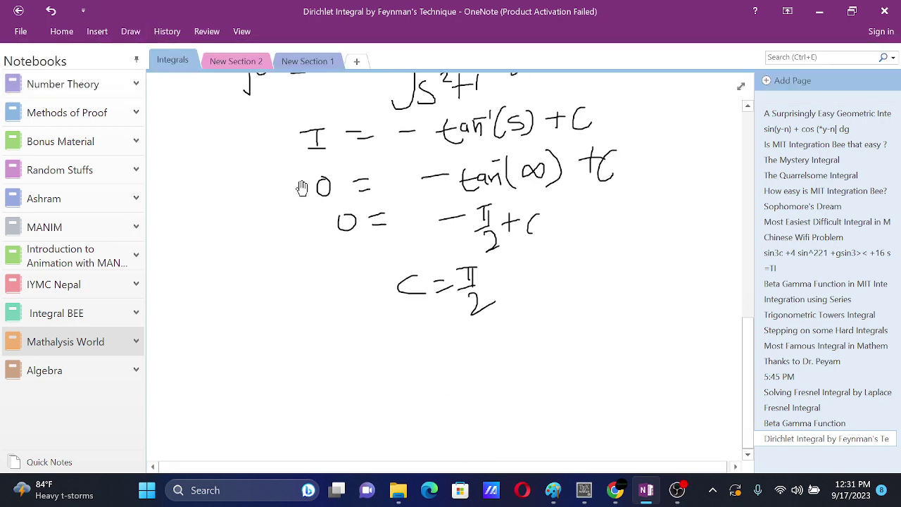
left_click(130, 31)
left_click(135, 77)
left_click_drag(266, 352, 297, 352)
mouse_move(286, 353)
left_mouse_down()
mouse_move(286, 379)
mouse_move(297, 380)
left_mouse_up()
left_click_drag(317, 368, 373, 367)
- Complete the line as I = −tan⁻¹(s) + π/2
mouse_move(399, 351)
left_mouse_down()
mouse_move(399, 378)
mouse_move(422, 360)
left_mouse_up()
mouse_move(432, 357)
left_mouse_down()
mouse_move(426, 366)
mouse_move(435, 371)
left_mouse_up()
mouse_move(439, 370)
left_mouse_down()
mouse_move(442, 359)
mouse_move(448, 371)
left_mouse_up()
left_click_drag(446, 352, 465, 340)
left_click_drag(481, 340, 481, 383)
left_click_drag(499, 354, 487, 373)
mouse_move(499, 343)
left_mouse_down()
mouse_move(499, 377)
mouse_move(553, 341)
left_mouse_up()
left_click_drag(546, 342, 551, 359)
mouse_move(536, 362)
left_mouse_down()
mouse_move(549, 361)
mouse_move(540, 391)
mouse_move(557, 386)
left_mouse_up()
- Pan the page up with the Panning Hand for room, then return to the pen
scroll(444, 267, "up", 15)
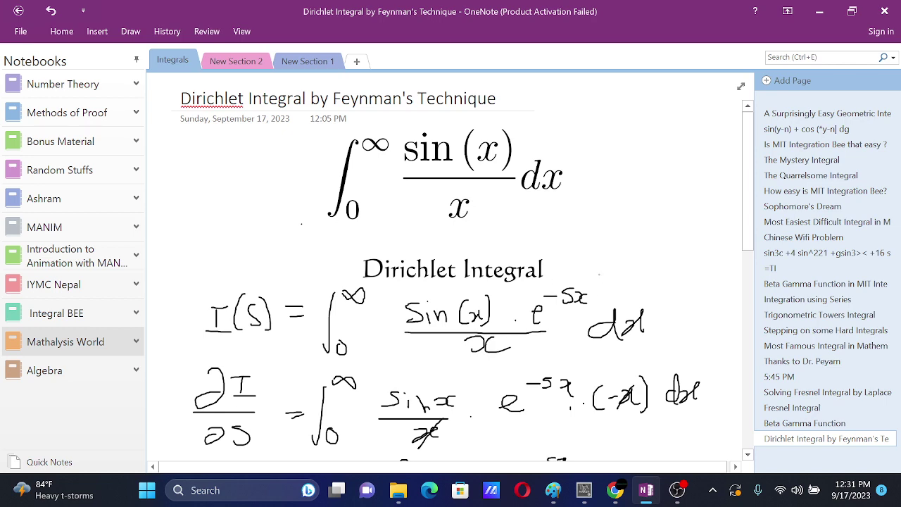
scroll(443, 267, "down", 15)
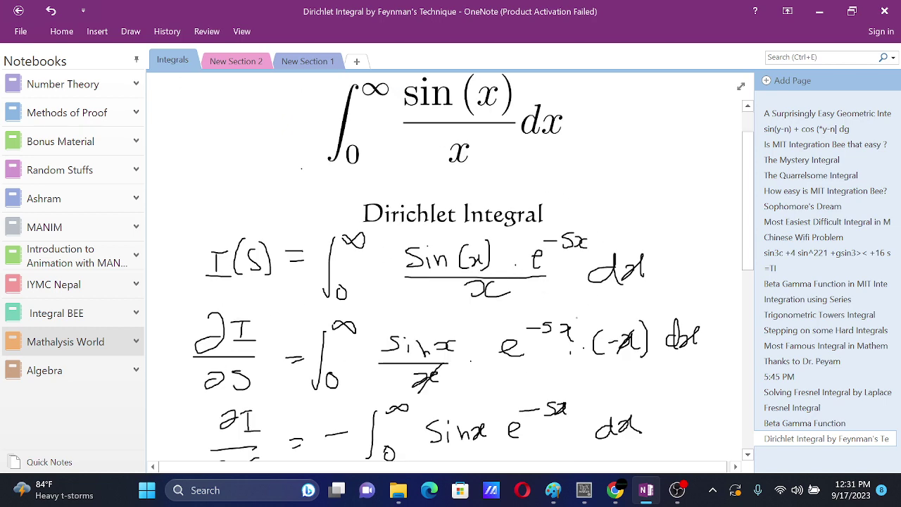
left_click(131, 31)
left_click(72, 71)
left_click_drag(268, 277, 268, 118)
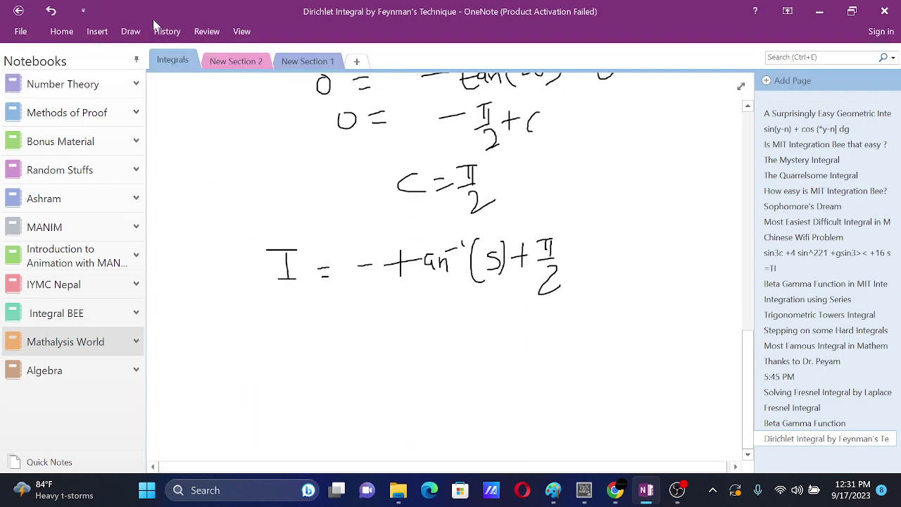
left_click(130, 31)
left_click(138, 66)
- Write I(0) = below the last equation
mouse_move(271, 323)
left_mouse_down()
mouse_move(308, 322)
mouse_move(295, 355)
left_mouse_up()
left_click_drag(285, 351, 311, 350)
left_click_drag(333, 310, 331, 348)
mouse_move(341, 322)
left_mouse_down()
mouse_move(342, 345)
mouse_move(345, 320)
left_mouse_up()
mouse_move(357, 308)
left_mouse_down()
mouse_move(363, 355)
mouse_move(403, 328)
left_mouse_up()
left_click_drag(392, 343, 436, 313)
- Finish the evaluation as 0 + π/2 = π/2
mouse_move(456, 306)
left_mouse_down()
mouse_move(456, 329)
mouse_move(465, 317)
left_mouse_up()
mouse_move(481, 311)
left_mouse_down()
mouse_move(491, 310)
mouse_move(488, 323)
left_mouse_up()
left_click_drag(492, 312, 503, 356)
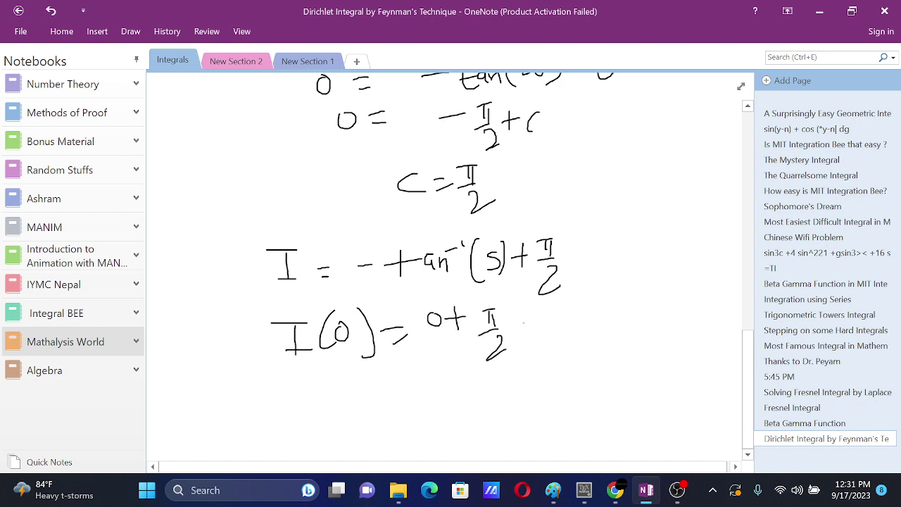
left_click_drag(520, 320, 537, 319)
mouse_move(529, 327)
left_mouse_down()
mouse_move(584, 308)
mouse_move(572, 325)
left_mouse_up()
left_click_drag(581, 310, 588, 334)
mouse_move(572, 343)
left_mouse_down()
mouse_move(604, 371)
mouse_move(615, 353)
left_mouse_up()
- At the top, handwrite = π/2 after the headline ∫₀^∞ sin(x)/x dx and double-underline it
scroll(443, 267, "up", 5)
scroll(444, 267, "up", 5)
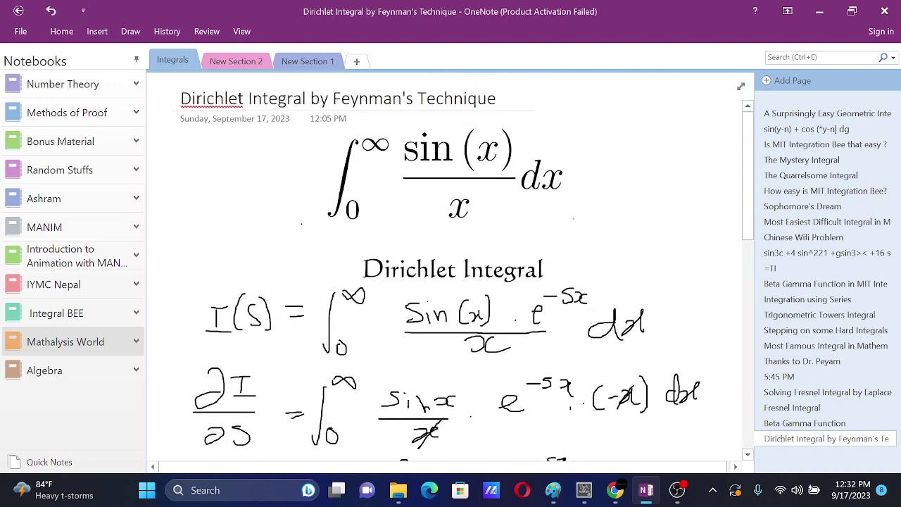
mouse_move(574, 164)
left_mouse_down()
mouse_move(598, 169)
mouse_move(644, 147)
mouse_move(633, 164)
left_mouse_up()
mouse_move(640, 148)
left_mouse_down()
mouse_move(642, 170)
mouse_move(625, 202)
mouse_move(676, 214)
left_mouse_up()
scroll(451, 268, "down", 15)
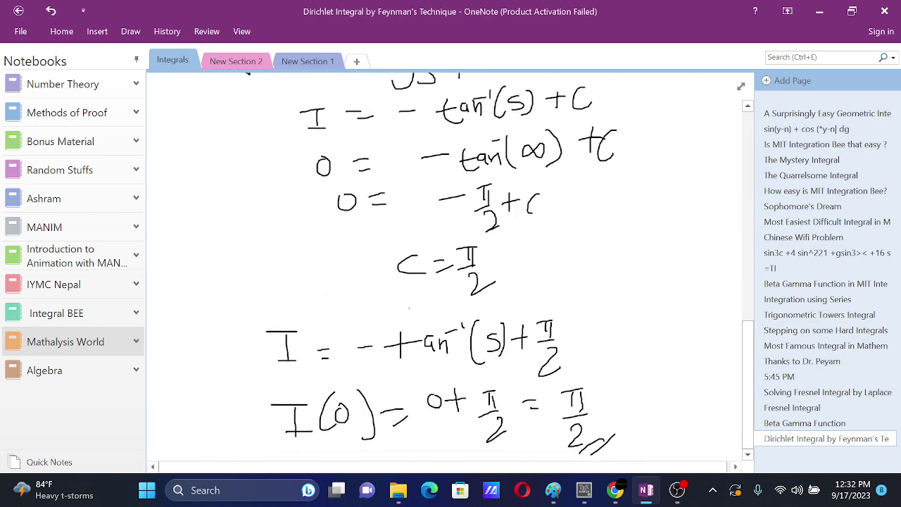
scroll(451, 267, "up", 5)
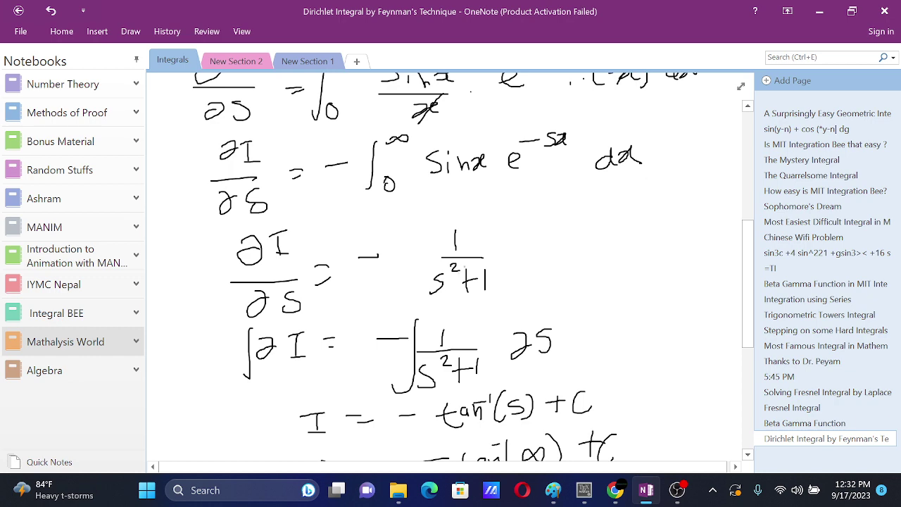
scroll(443, 267, "up", 5)
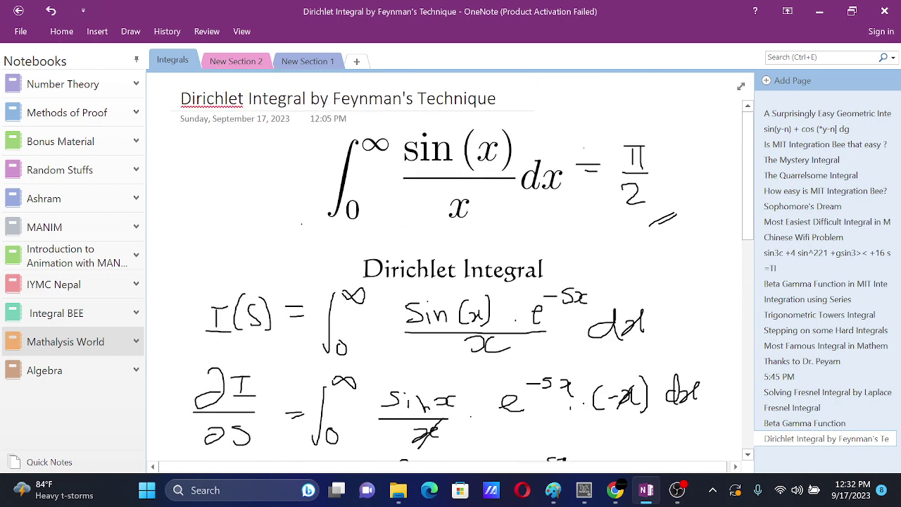